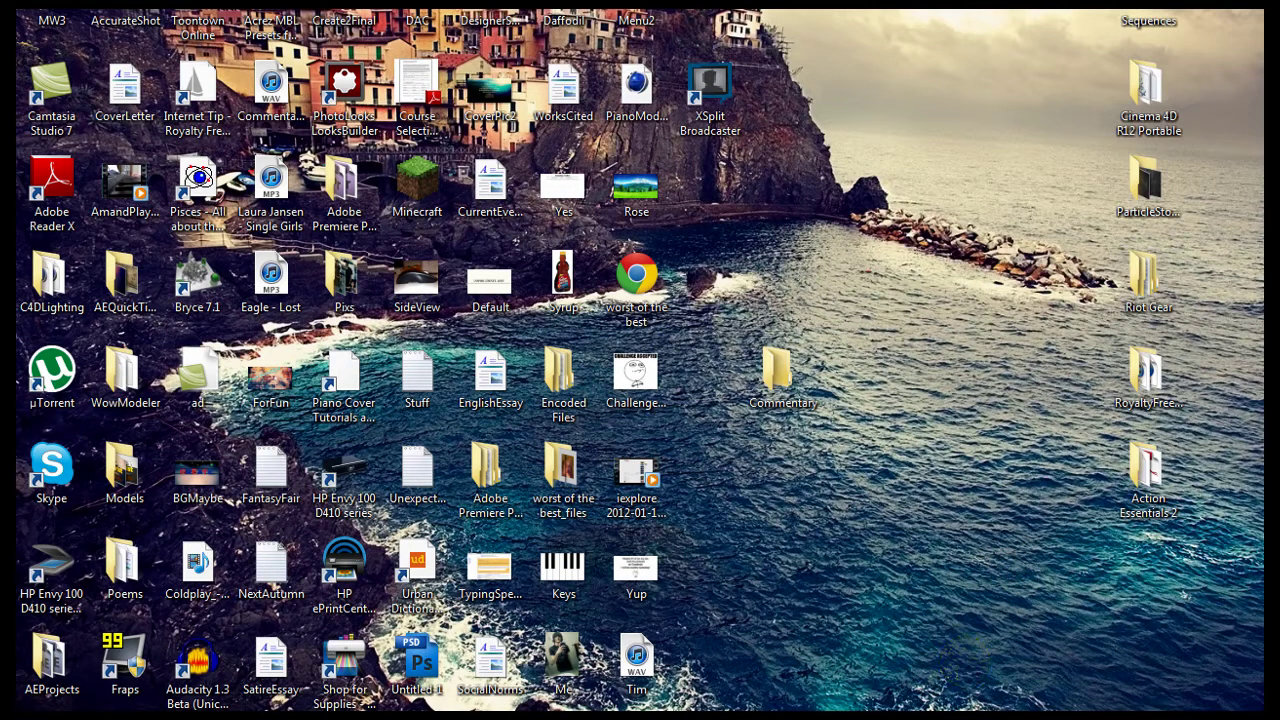
Restore the Camtasia Studio window from the taskbar so it fills the screen
{"action": "mouse_move", "coordinate": [585, 715]}
{"action": "left_click", "coordinate": [585, 670]}
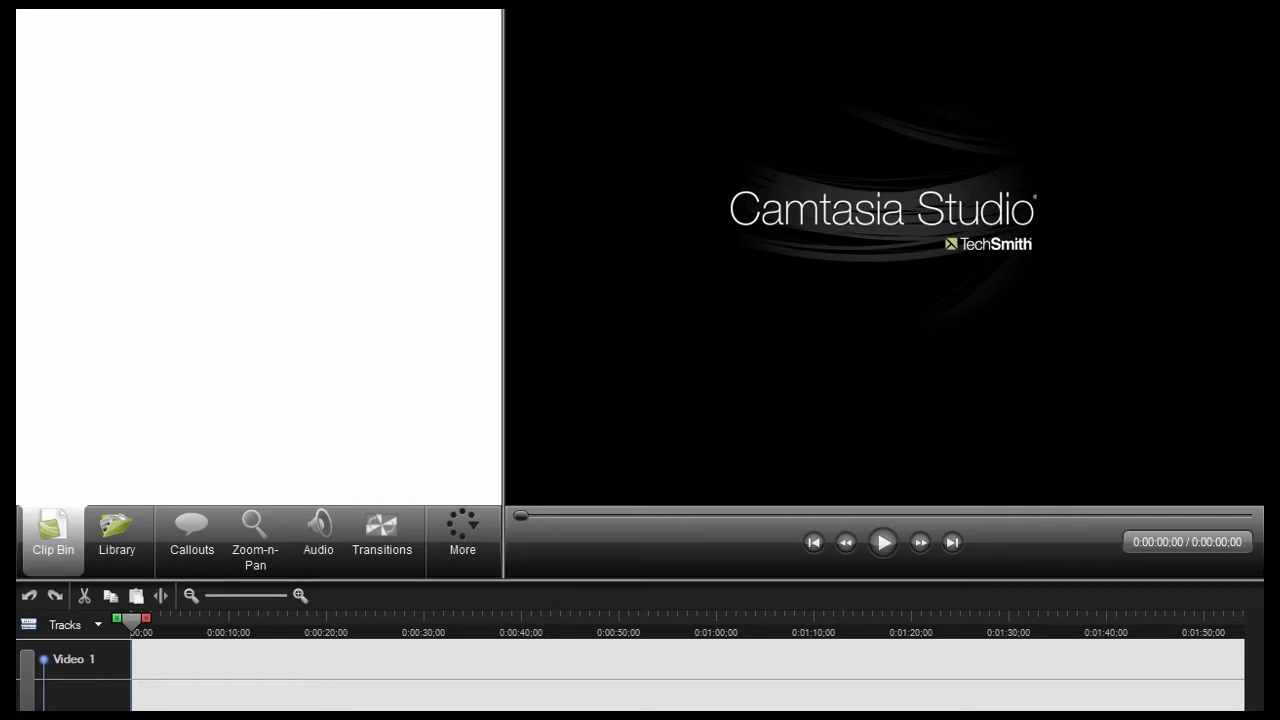
Nudge the Fraps movie-capture settings window slightly to the right
{"action": "left_click_drag", "start_coordinate": [607, 163], "coordinate": [617, 165]}
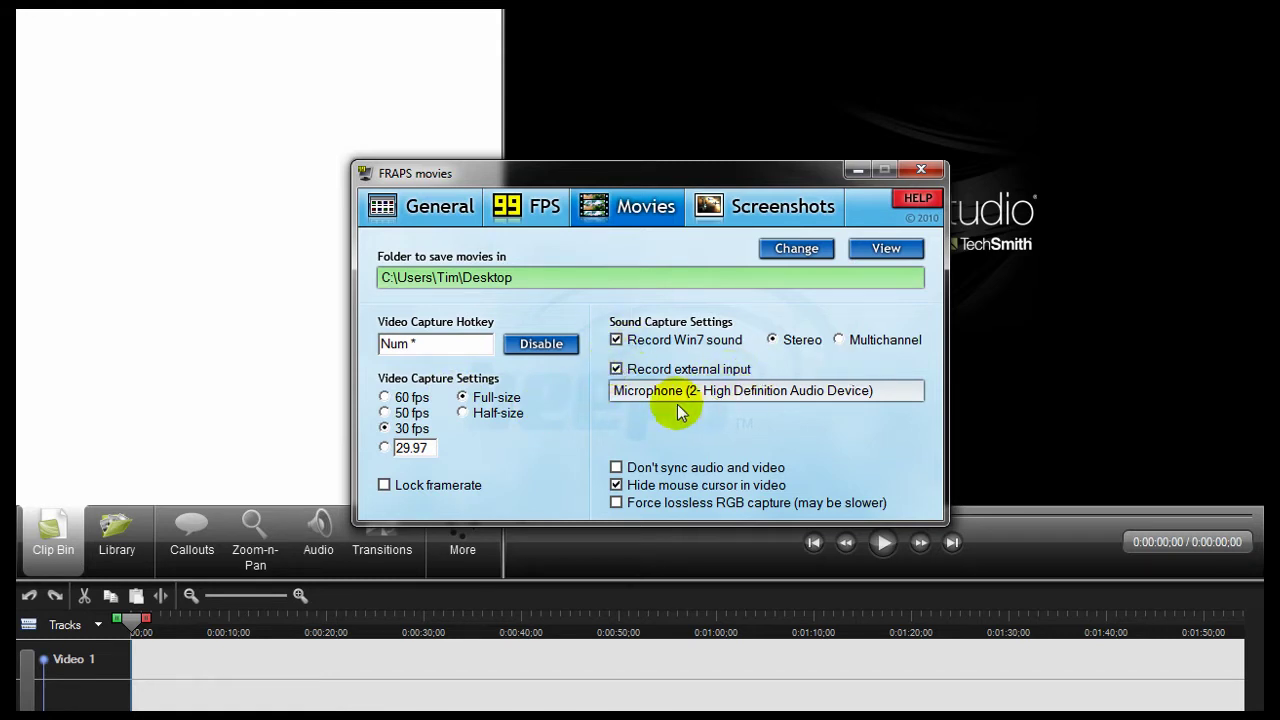
Minimize the Fraps settings window to reveal the empty Camtasia project
{"action": "left_click", "coordinate": [856, 171]}
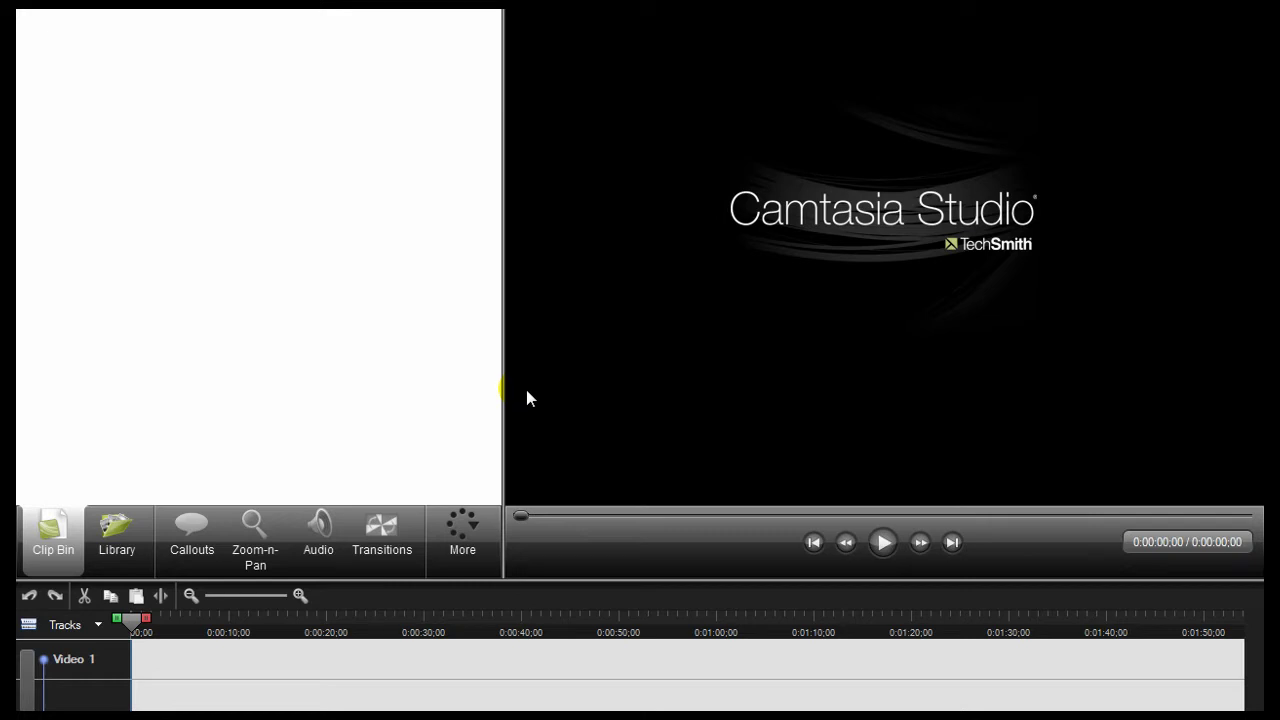
{"action": "key", "text": "ctrl+i"}
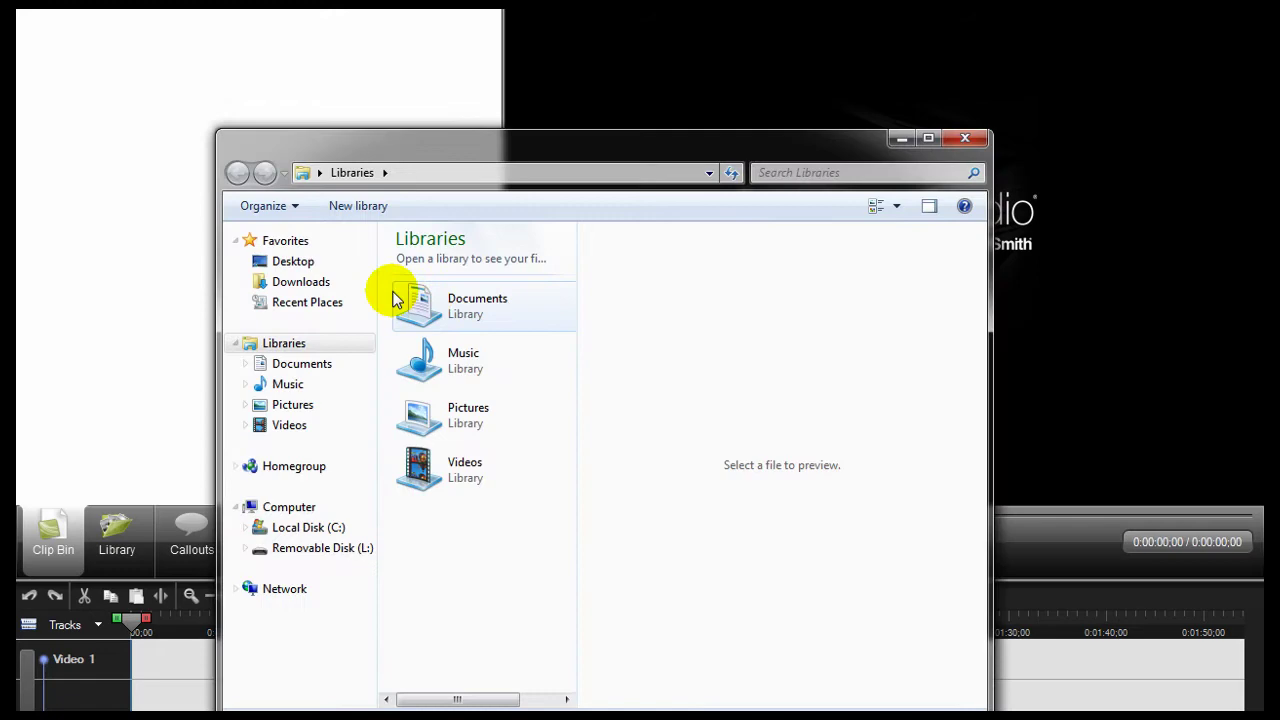
{"action": "left_click", "coordinate": [316, 266]}
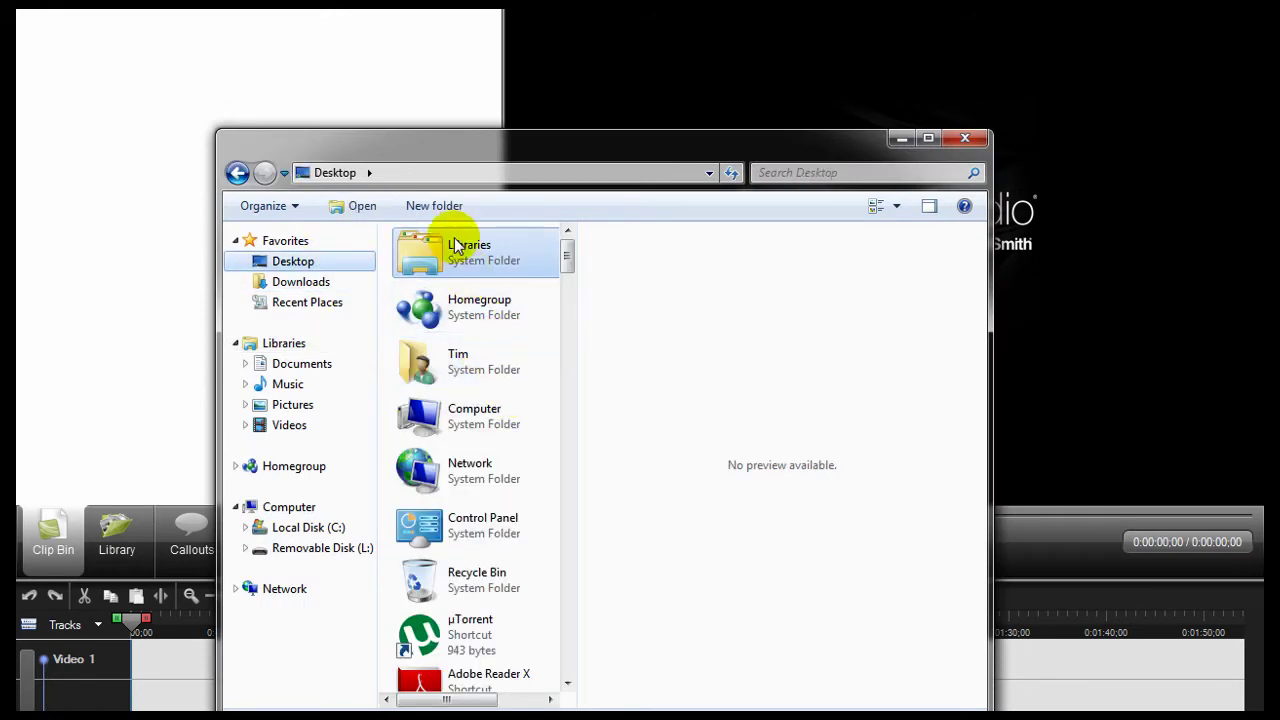
{"action": "left_click_drag", "start_coordinate": [570, 258], "coordinate": [573, 362]}
{"action": "double_click", "coordinate": [500, 577]}
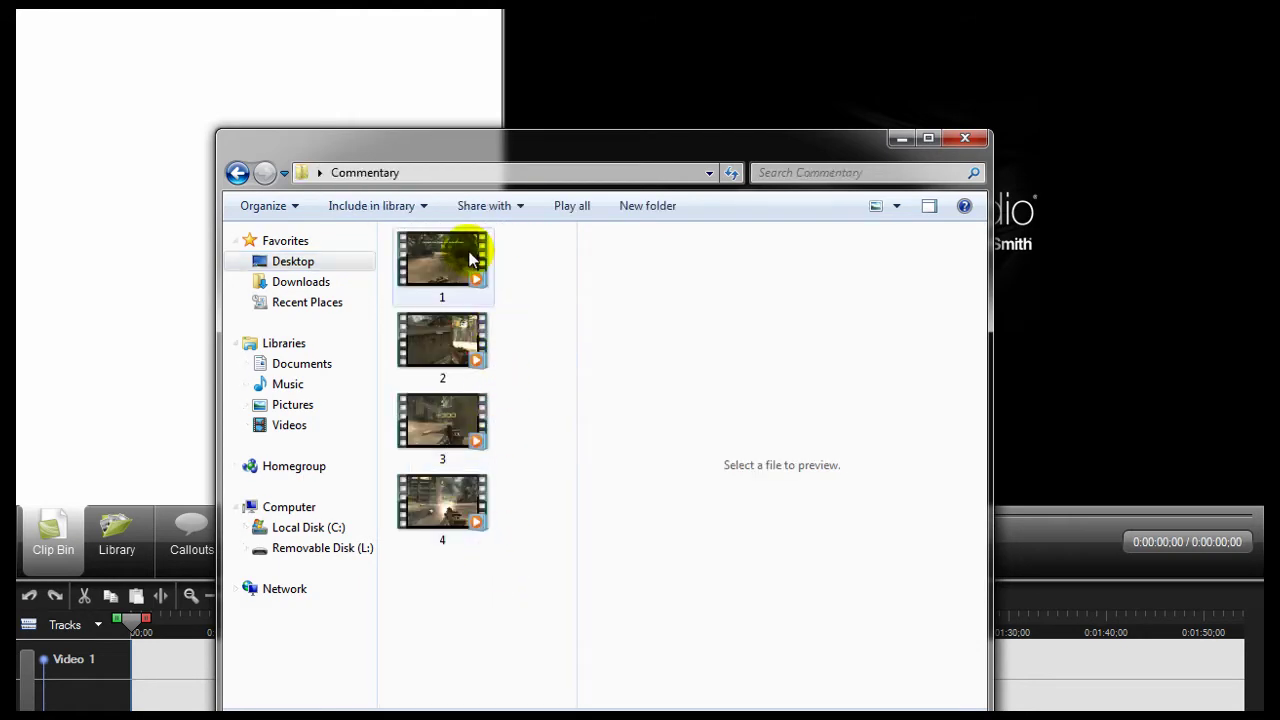
{"action": "left_click", "coordinate": [465, 360]}
{"action": "left_click", "coordinate": [460, 500]}
{"action": "left_click", "coordinate": [442, 262]}
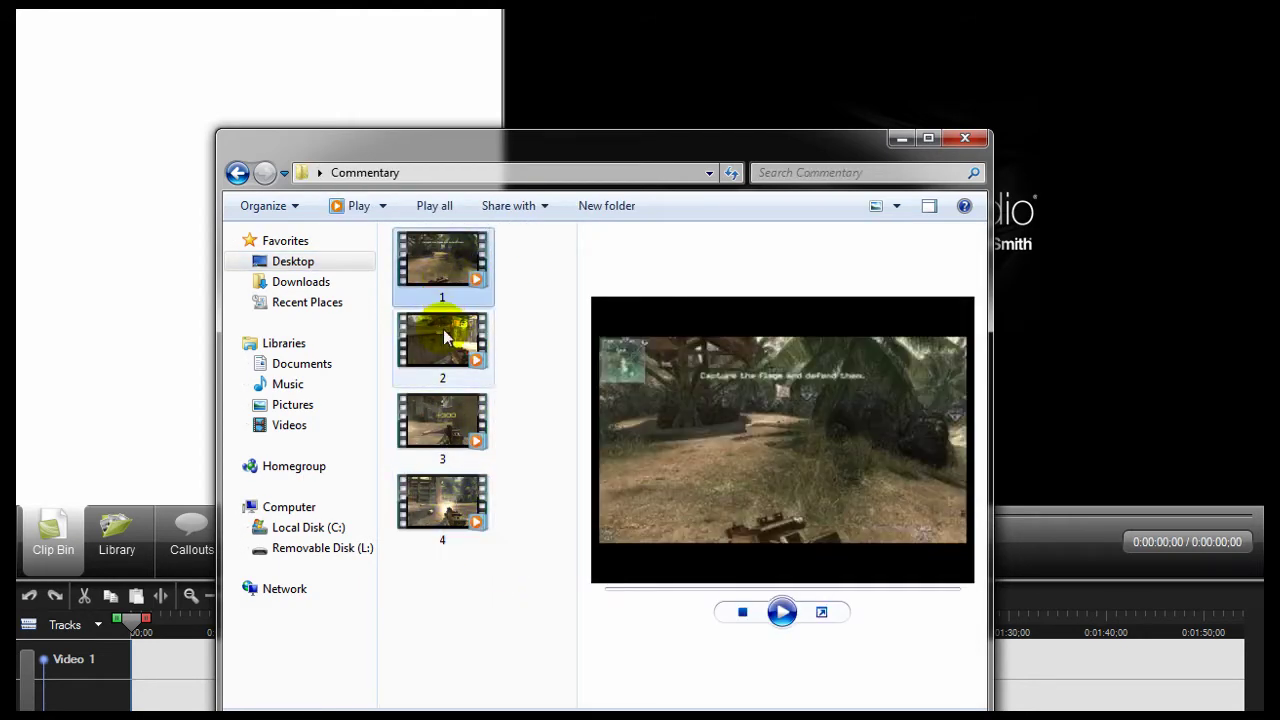
{"action": "left_click", "coordinate": [442, 342]}
{"action": "left_click", "coordinate": [447, 416]}
{"action": "left_click", "coordinate": [447, 497]}
{"action": "left_click", "coordinate": [454, 256]}
{"action": "key", "text": "Down"}
{"action": "key", "text": "Down"}
{"action": "key", "text": "Down"}
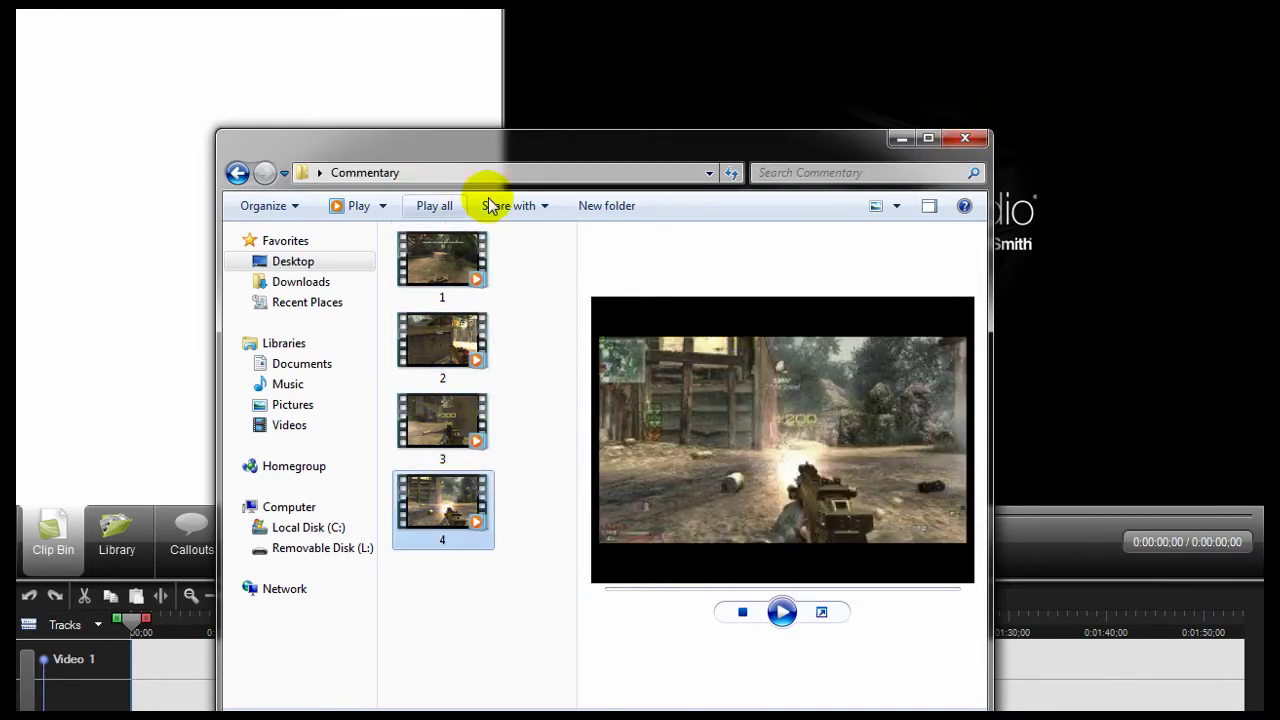
{"action": "left_click", "coordinate": [965, 140]}
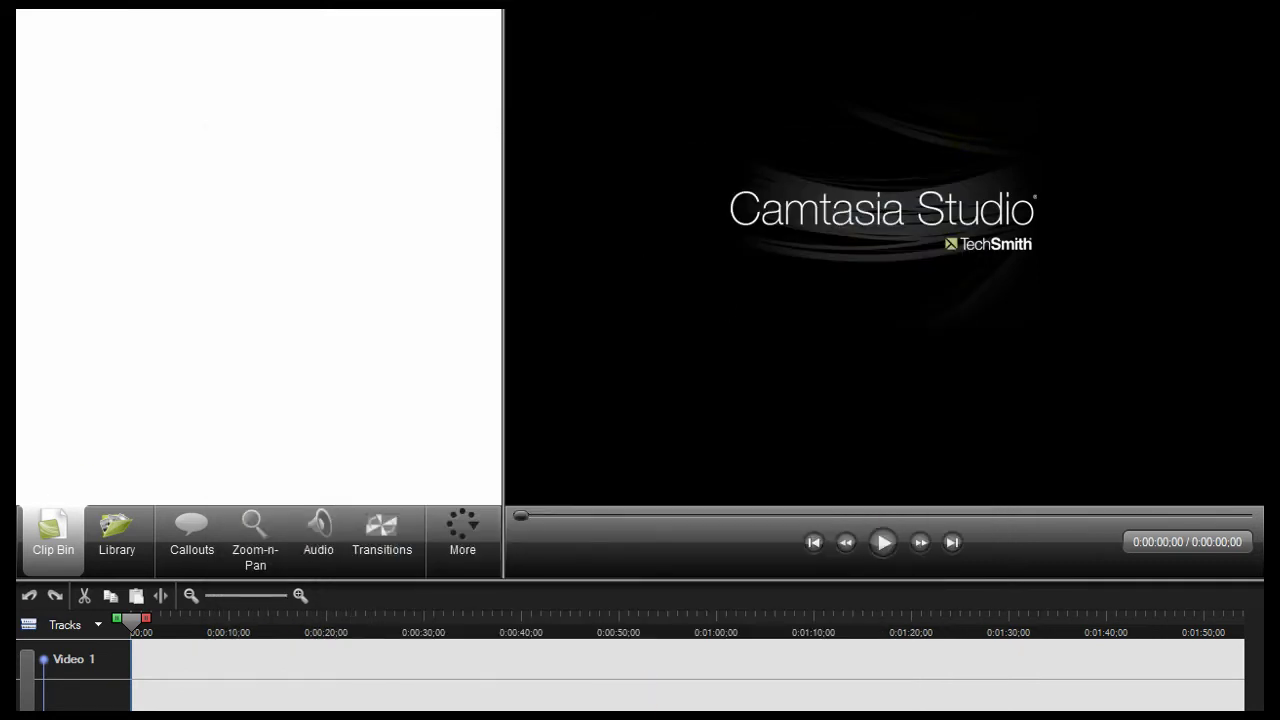
Import 1.avi from the Commentary folder into the clip bin
{"action": "double_click", "coordinate": [286, 77]}
{"action": "left_click", "coordinate": [530, 228]}
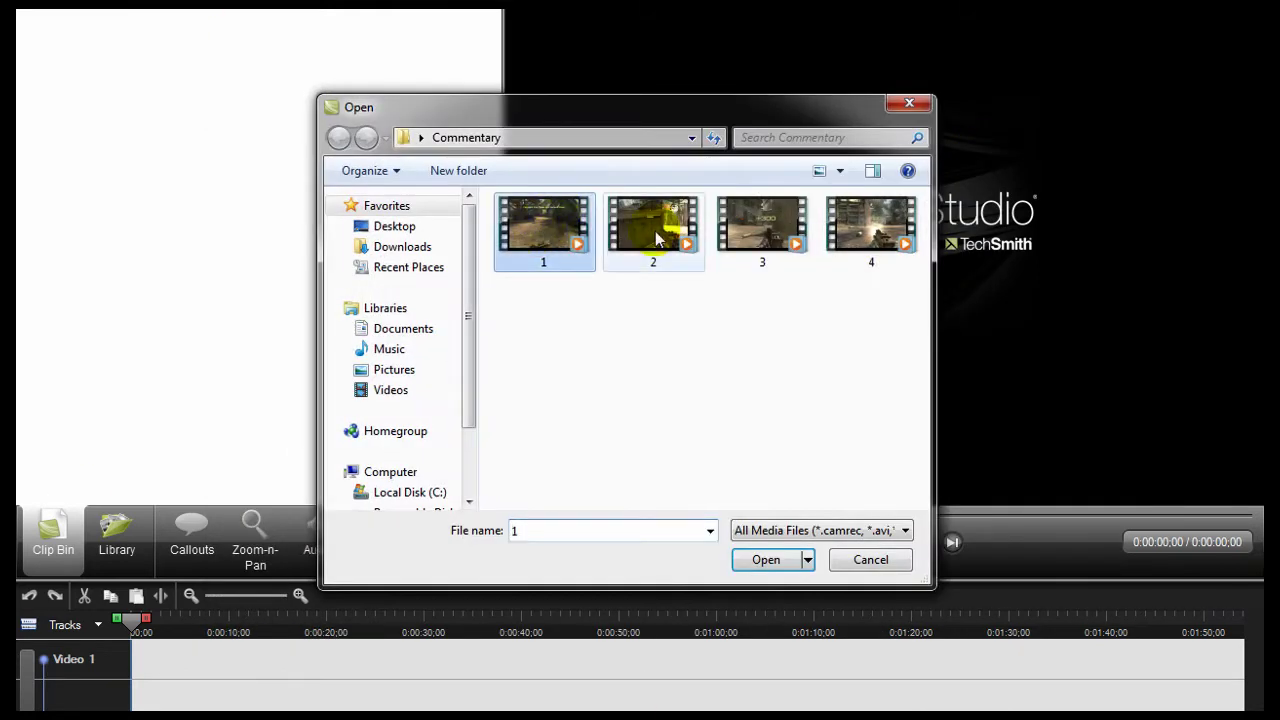
{"action": "left_click", "coordinate": [650, 228]}
{"action": "left_click", "coordinate": [772, 230]}
{"action": "left_click", "coordinate": [868, 226]}
{"action": "left_click", "coordinate": [543, 228]}
{"action": "left_click", "coordinate": [755, 559]}
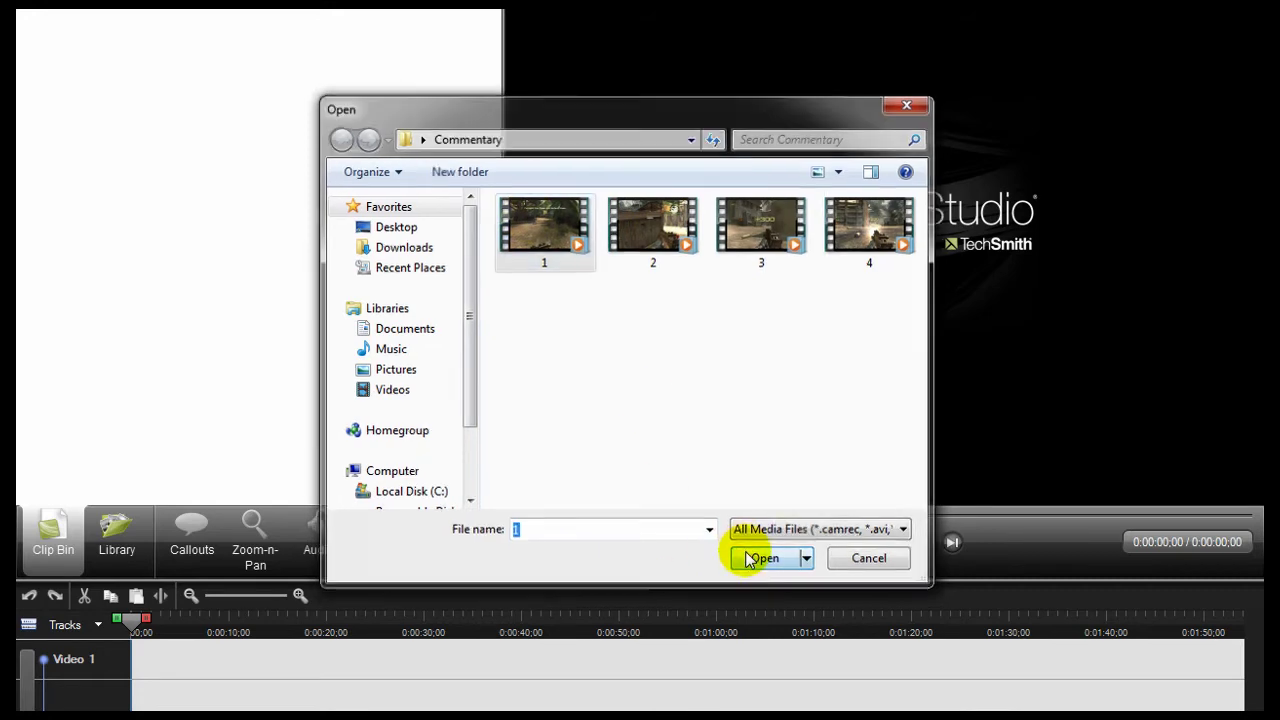
{"action": "key", "text": "ctrl+i"}
{"action": "left_click", "coordinate": [654, 226]}
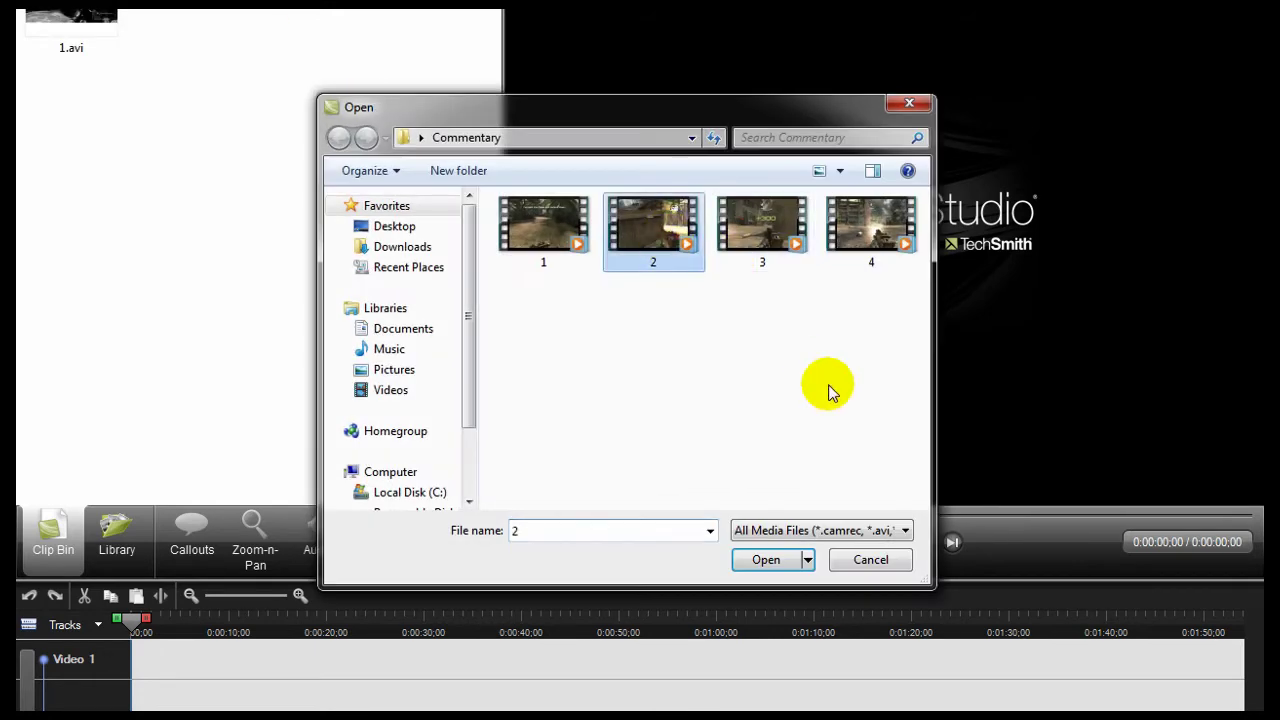
{"action": "left_click", "coordinate": [866, 560]}
Place 1.avi on the Video 1 track with 1280 x 720 editing dimensions
{"action": "left_click", "coordinate": [30, 14]}
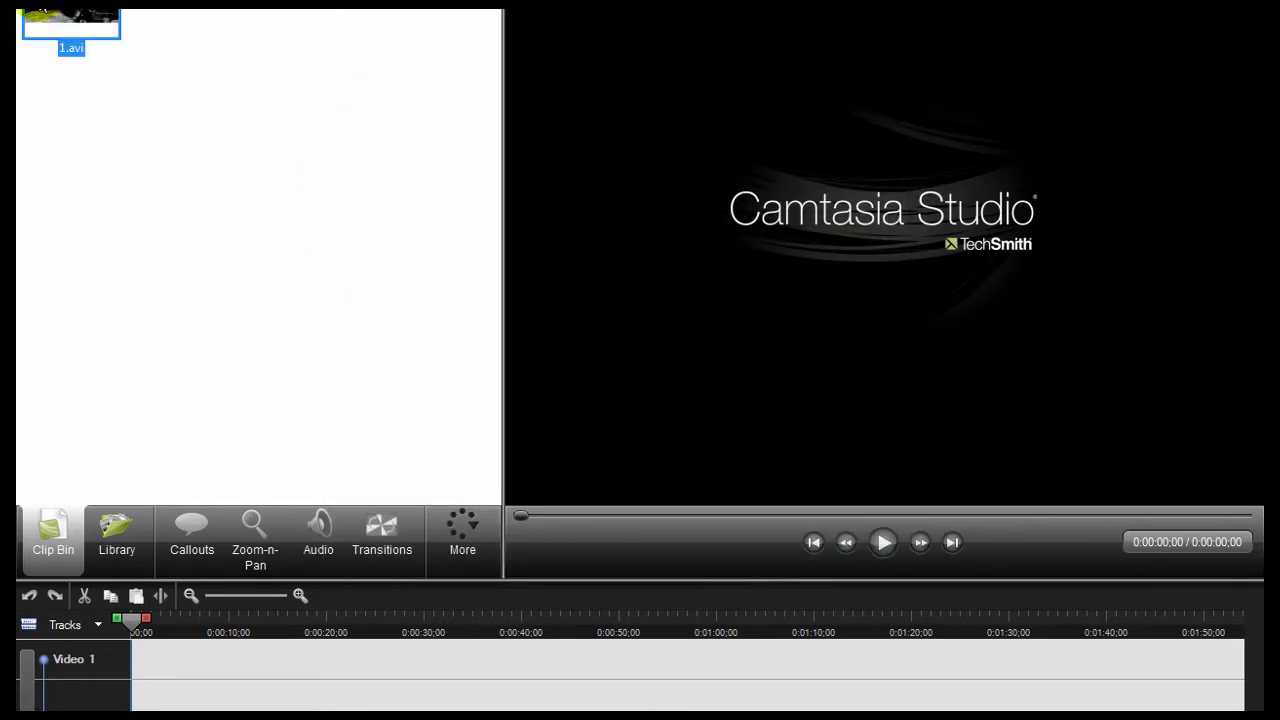
{"action": "left_click_drag", "start_coordinate": [38, 24], "coordinate": [148, 642]}
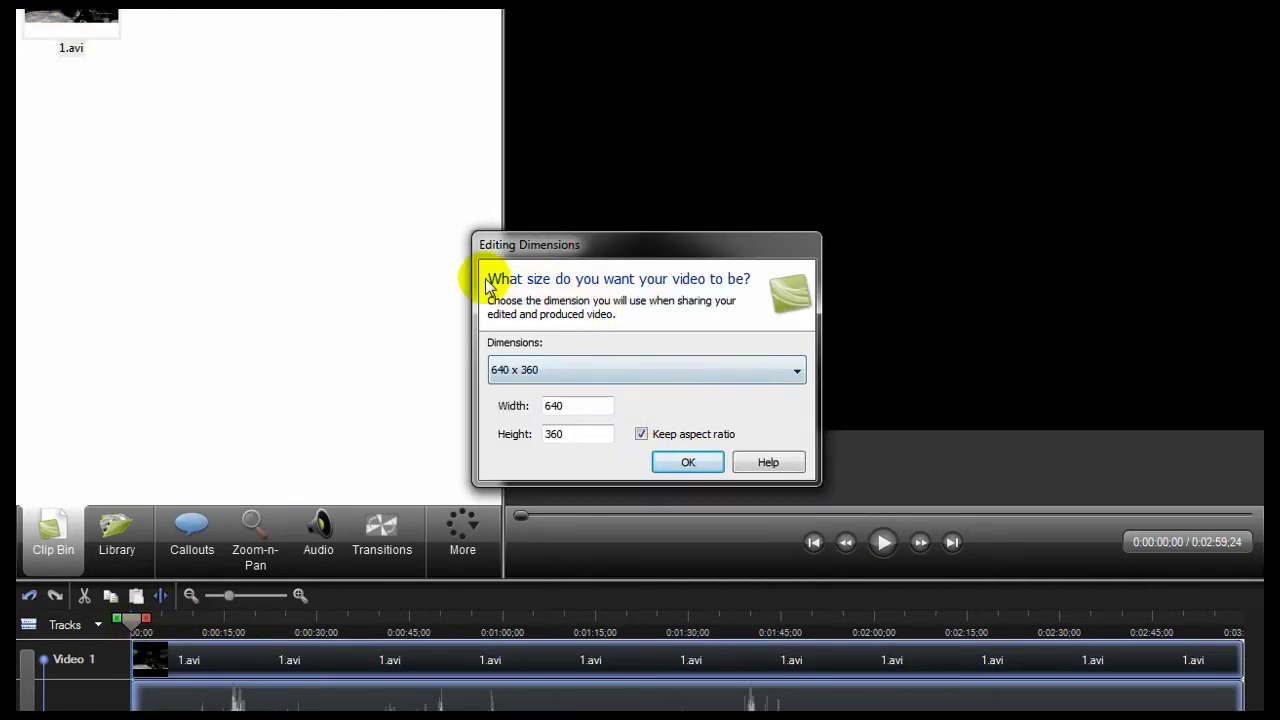
{"action": "left_click", "coordinate": [679, 372]}
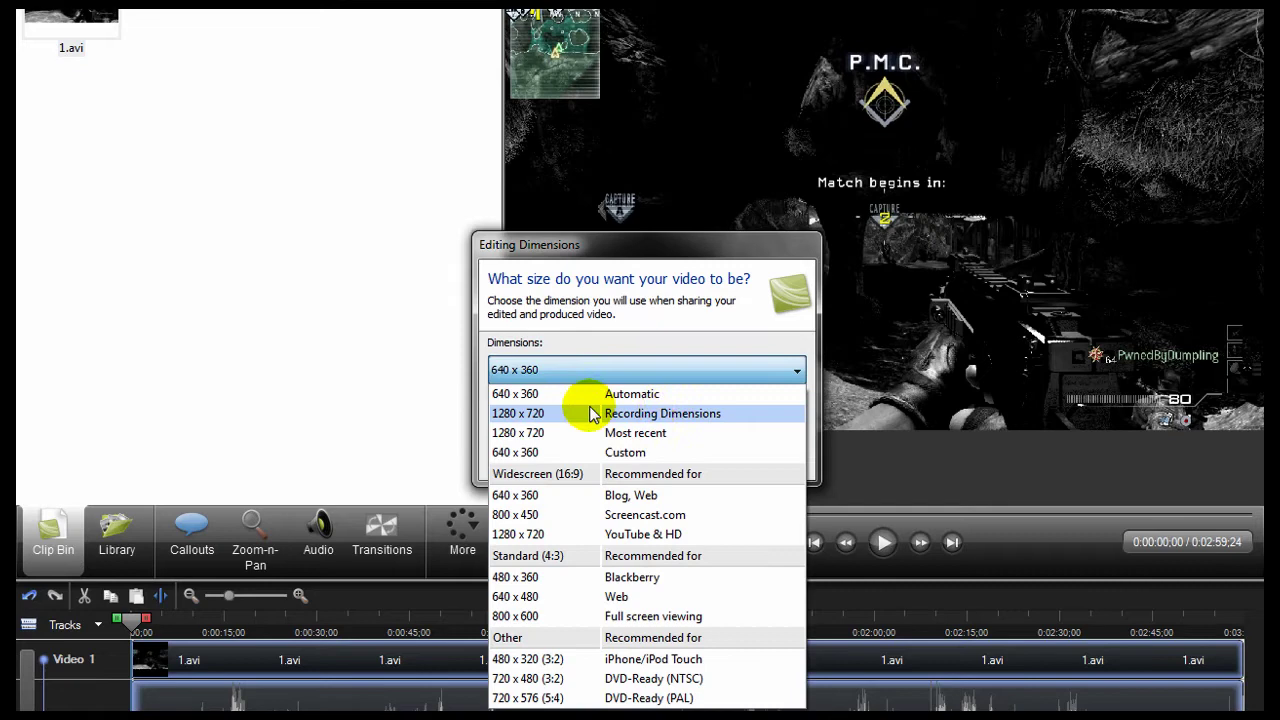
{"action": "left_click", "coordinate": [692, 420]}
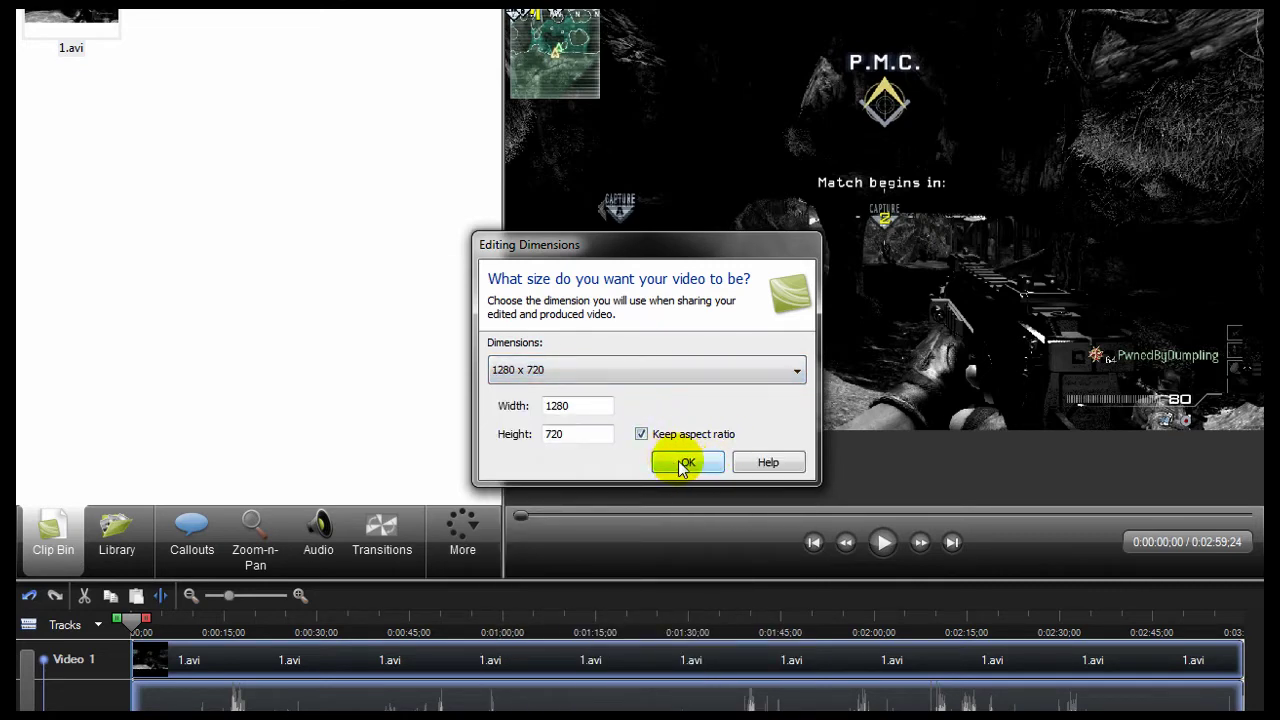
{"action": "left_click", "coordinate": [684, 464]}
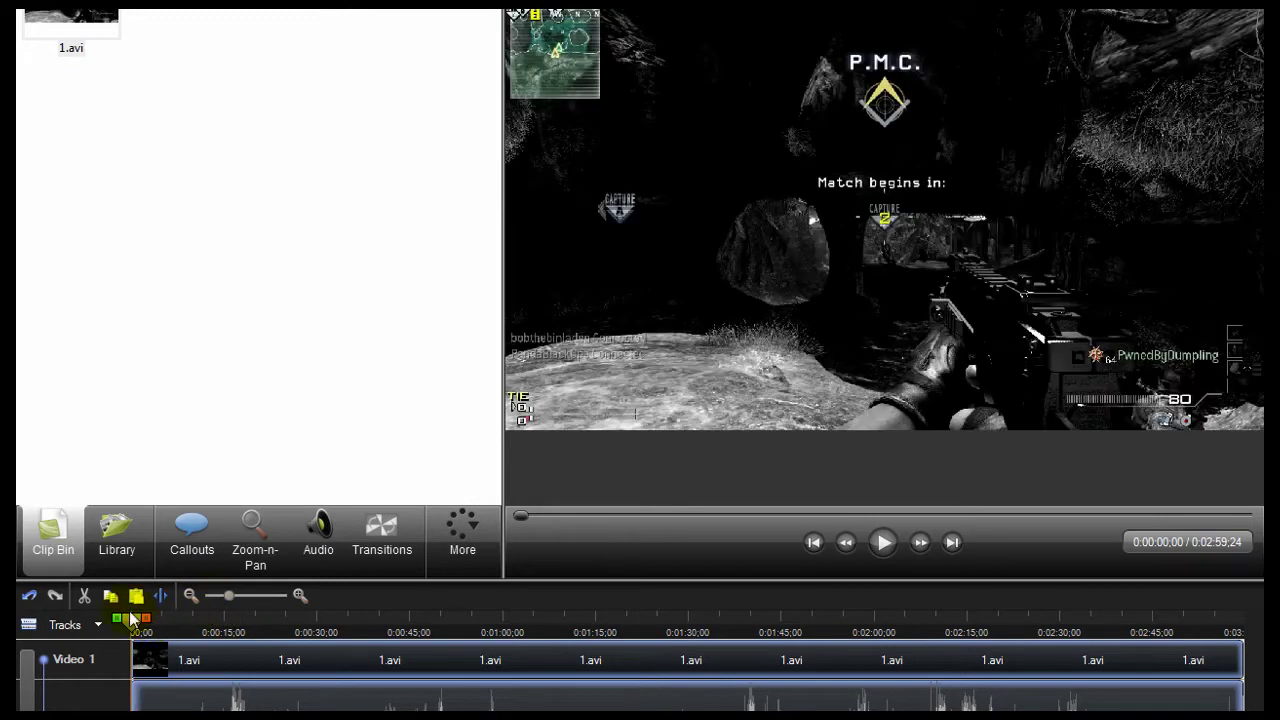
Scrub through the 1.avi preview, forward, back, then to around 0:00:55
{"action": "left_click_drag", "start_coordinate": [155, 627], "coordinate": [389, 654]}
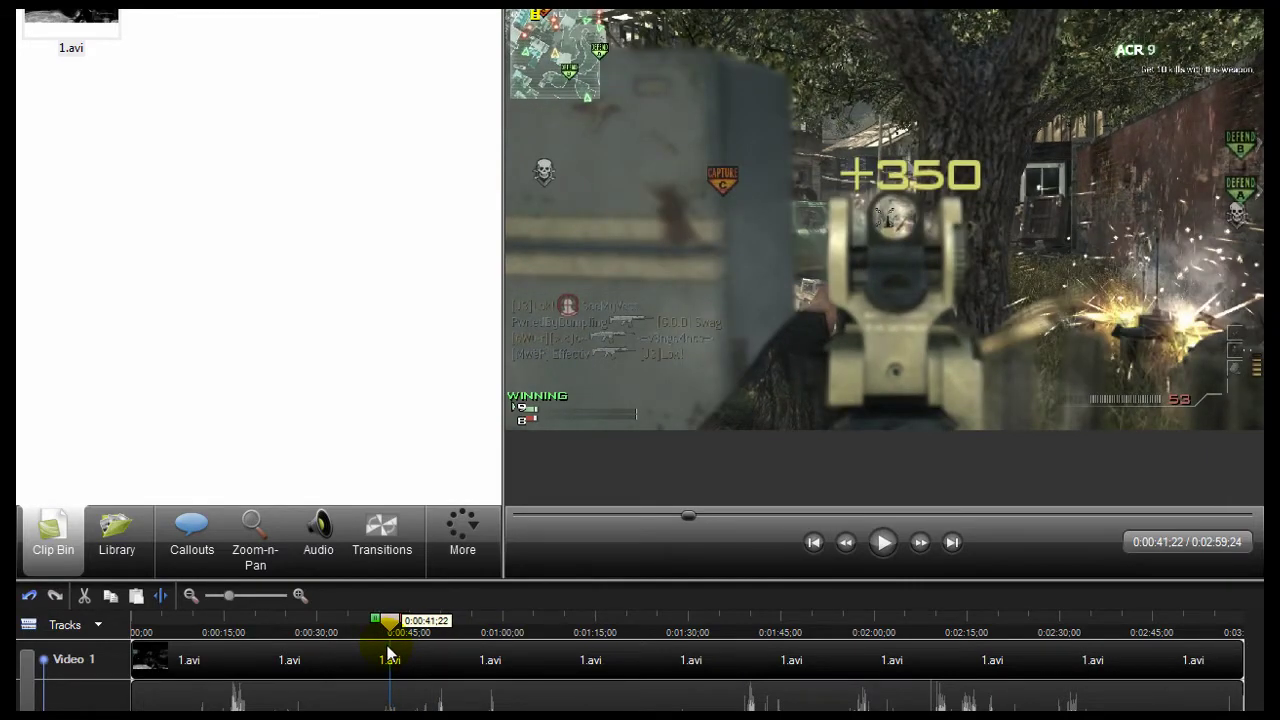
{"action": "left_click_drag", "start_coordinate": [389, 654], "coordinate": [257, 660]}
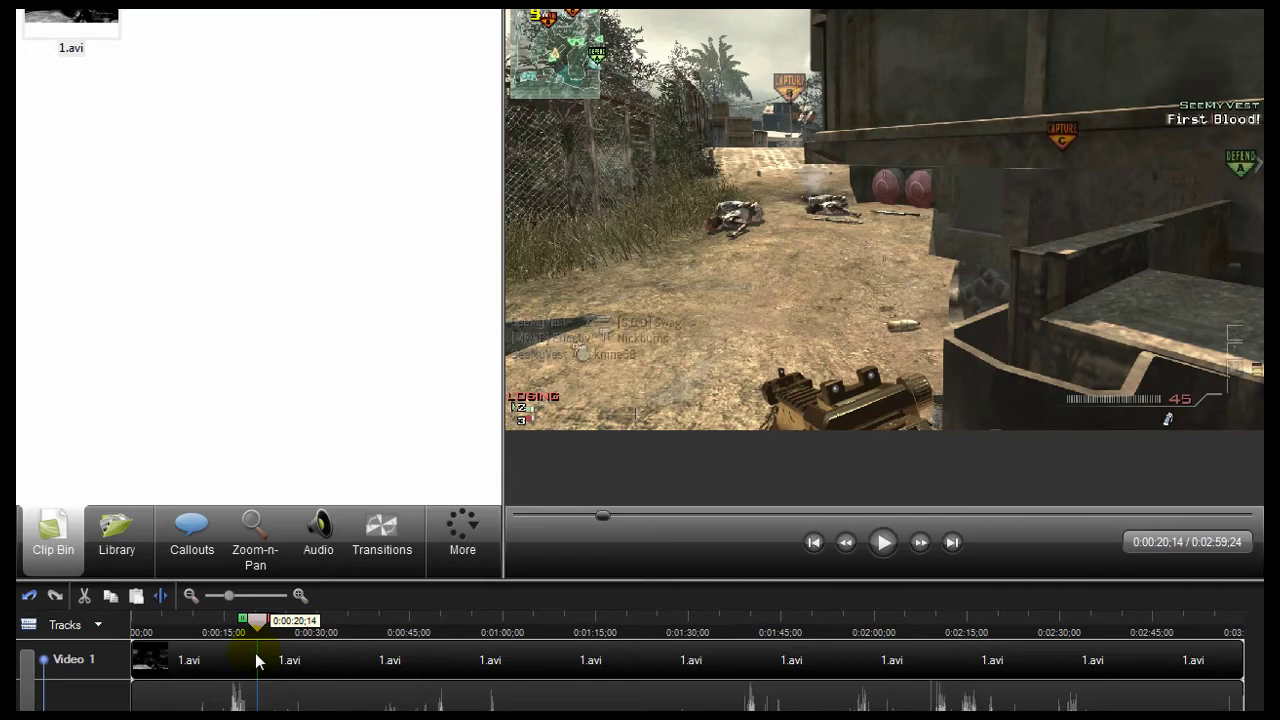
{"action": "left_click_drag", "start_coordinate": [255, 653], "coordinate": [585, 693]}
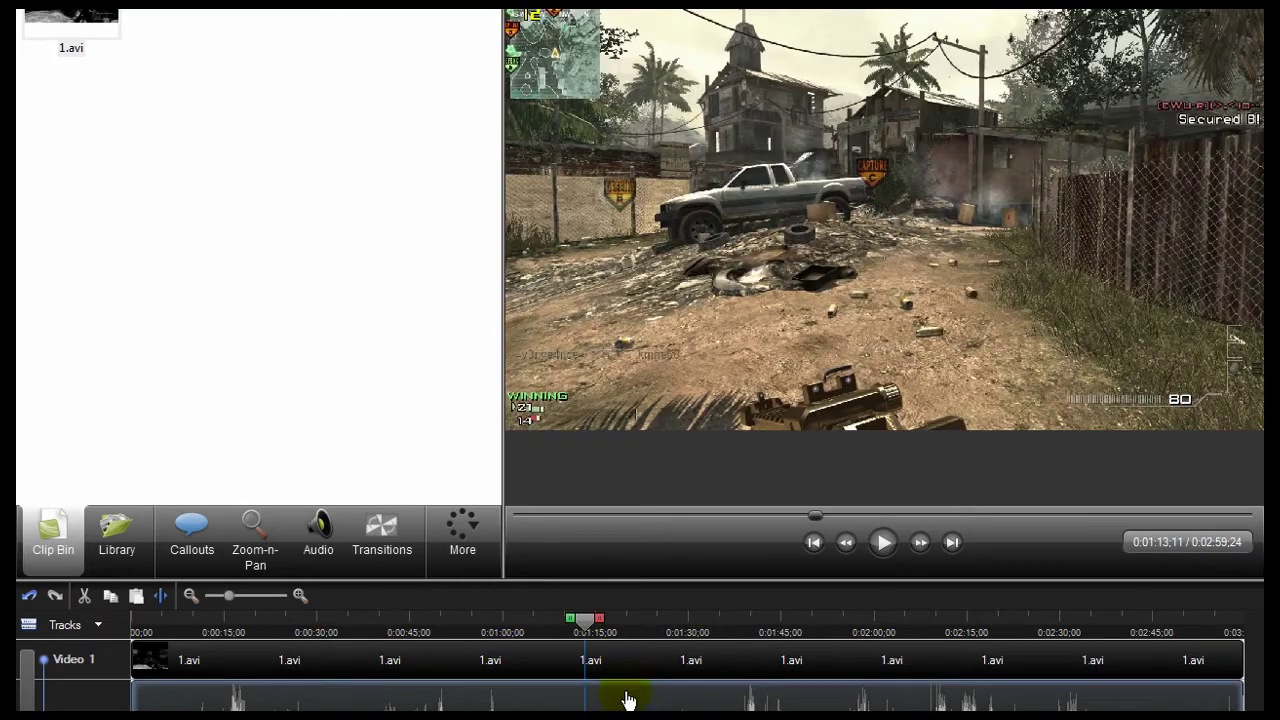
Open the Voice Narration settings from the More tools list
{"action": "left_click", "coordinate": [455, 543]}
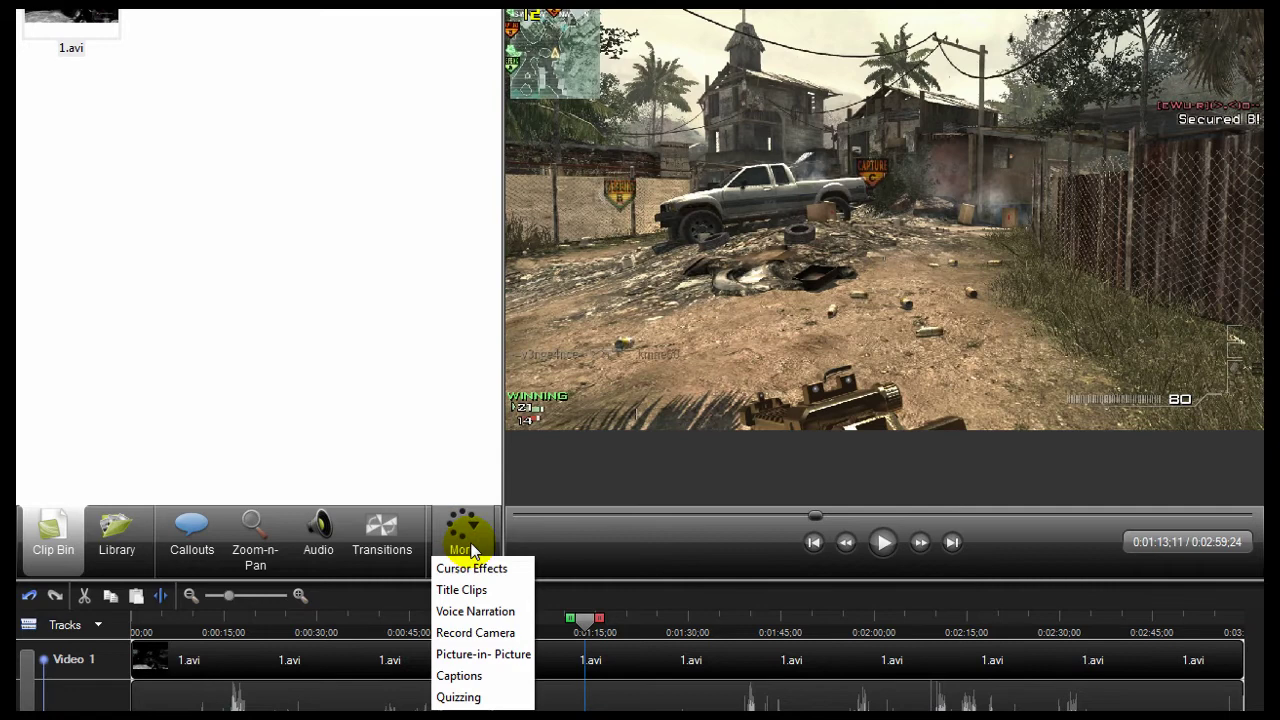
{"action": "left_click", "coordinate": [476, 613]}
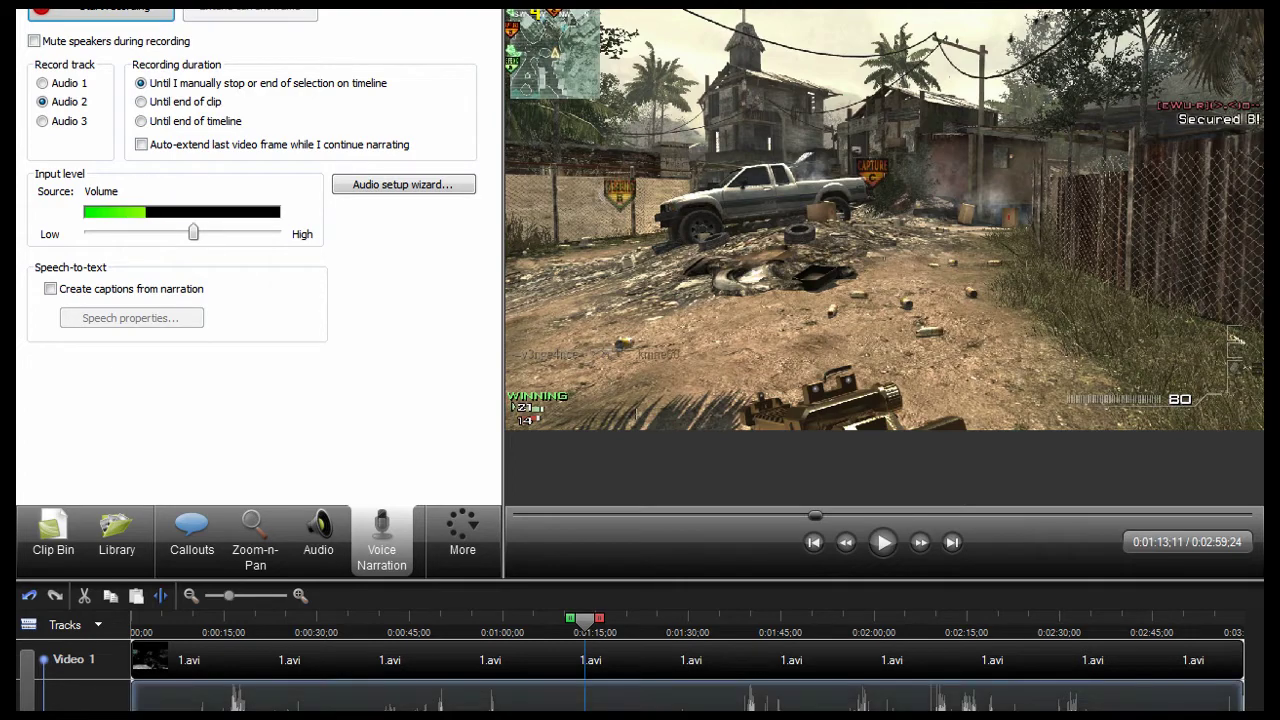
Import Tim.wav from the Desktop and place it on the timeline beneath 1.avi
{"action": "key", "text": "ctrl+i"}
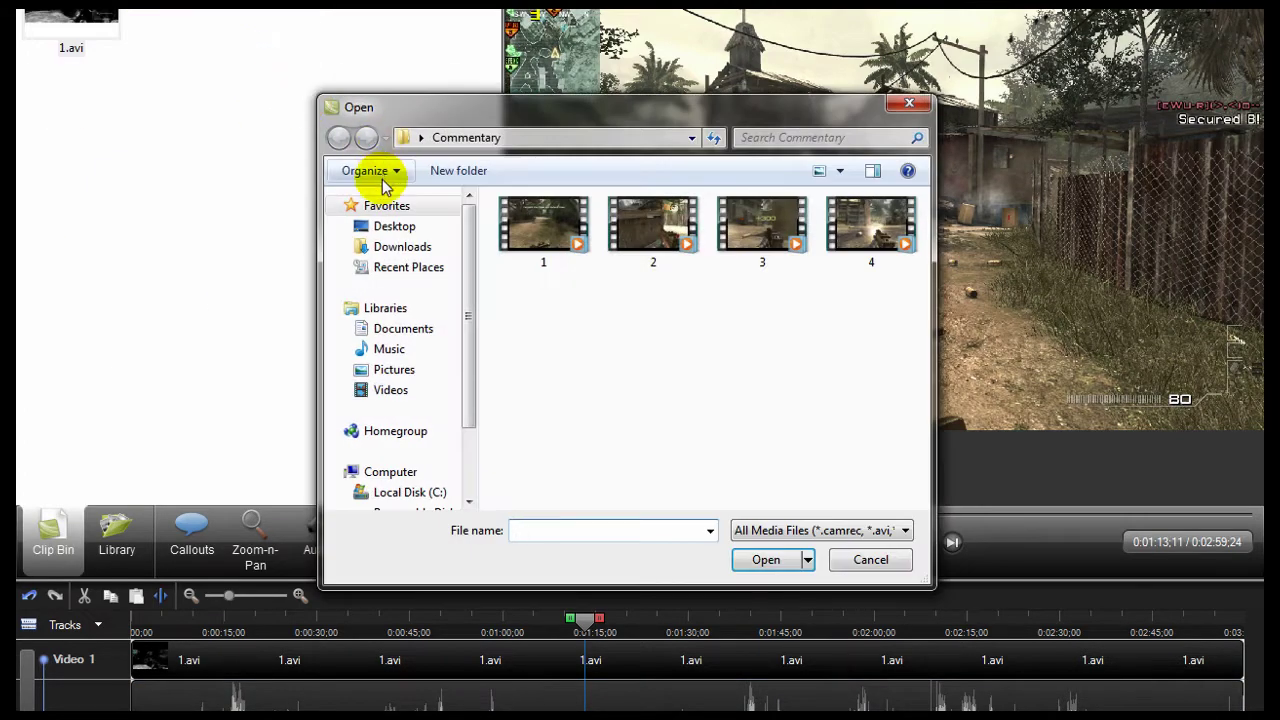
{"action": "left_click", "coordinate": [392, 226]}
{"action": "left_click", "coordinate": [540, 528]}
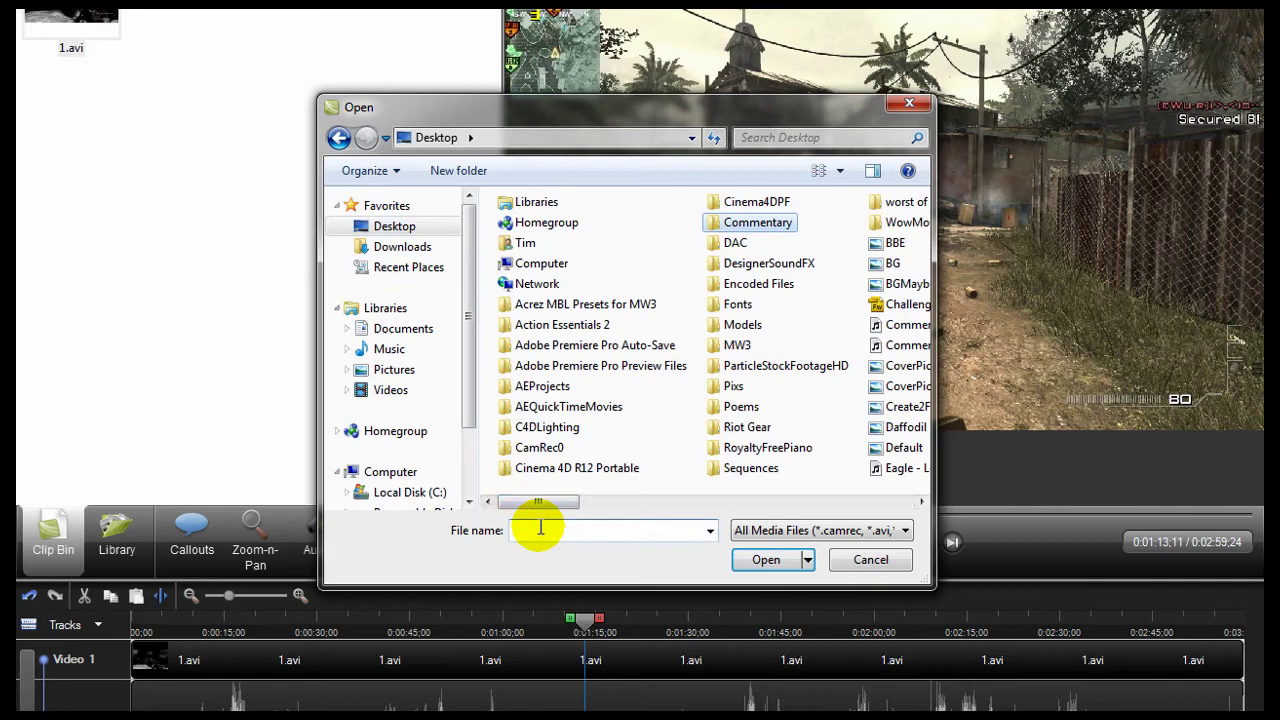
{"action": "type", "text": "tim"}
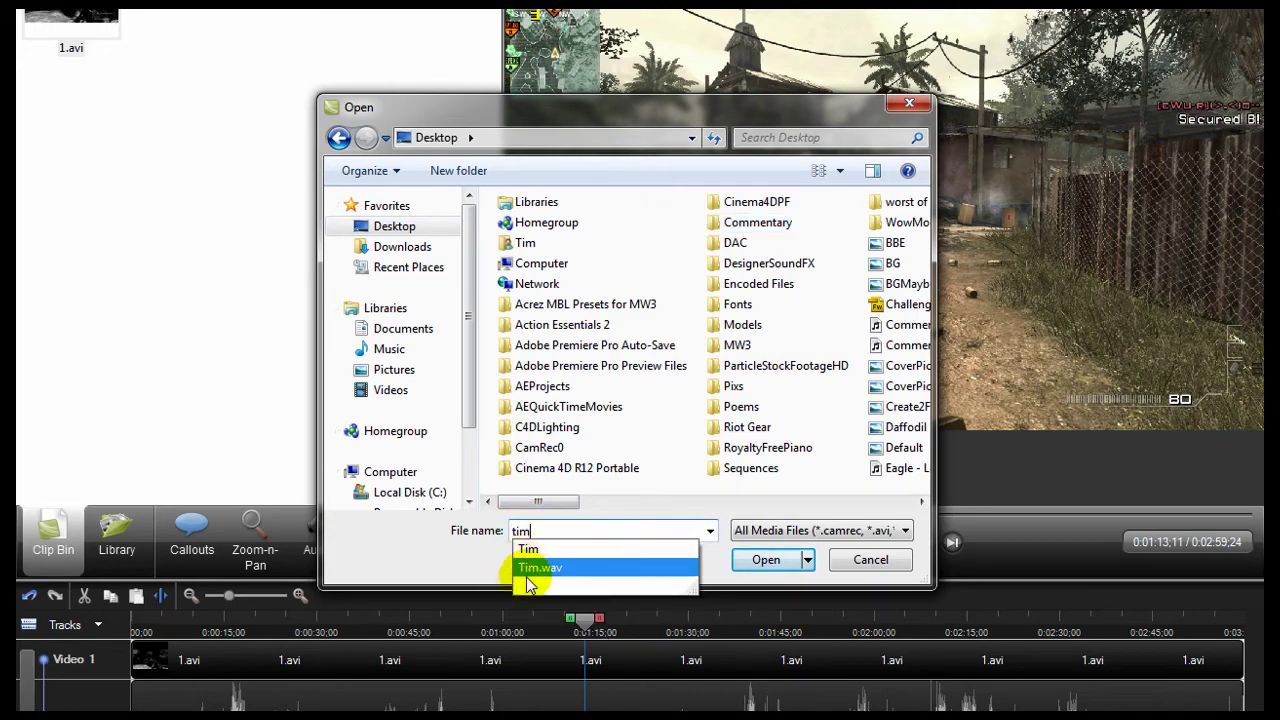
{"action": "left_click", "coordinate": [527, 569]}
{"action": "left_click", "coordinate": [770, 558]}
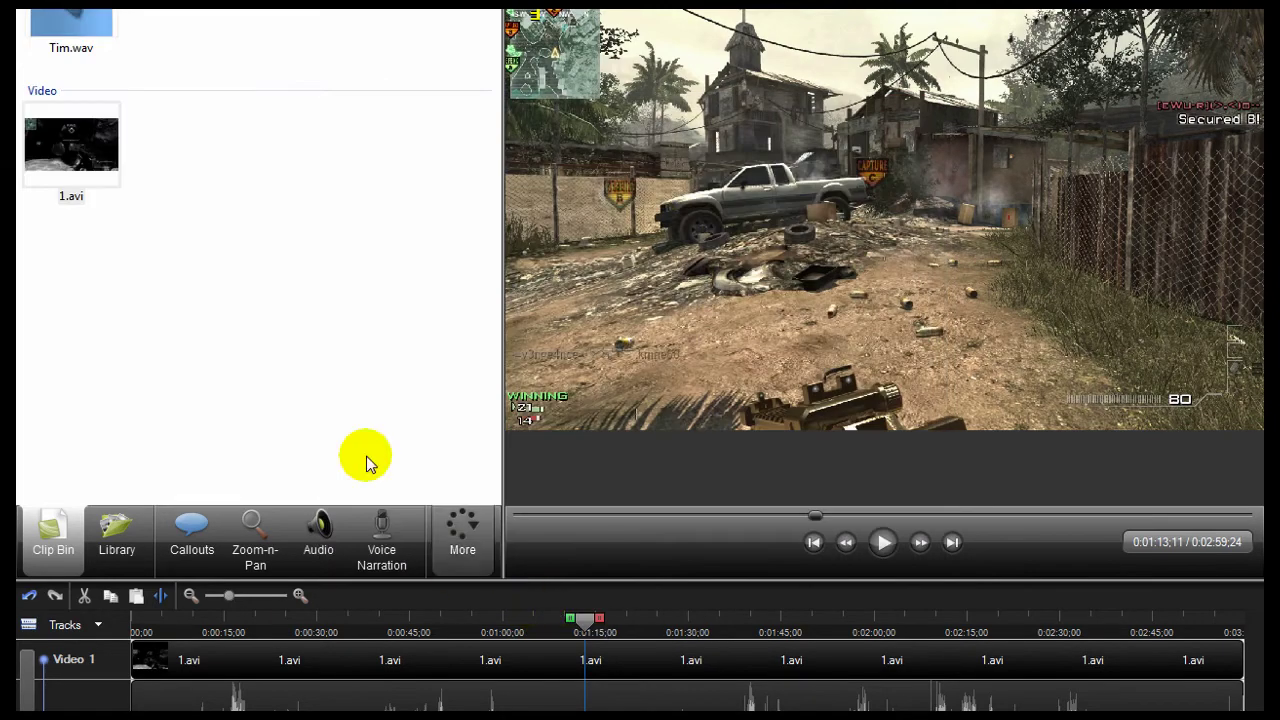
{"action": "left_click_drag", "start_coordinate": [71, 25], "coordinate": [183, 655]}
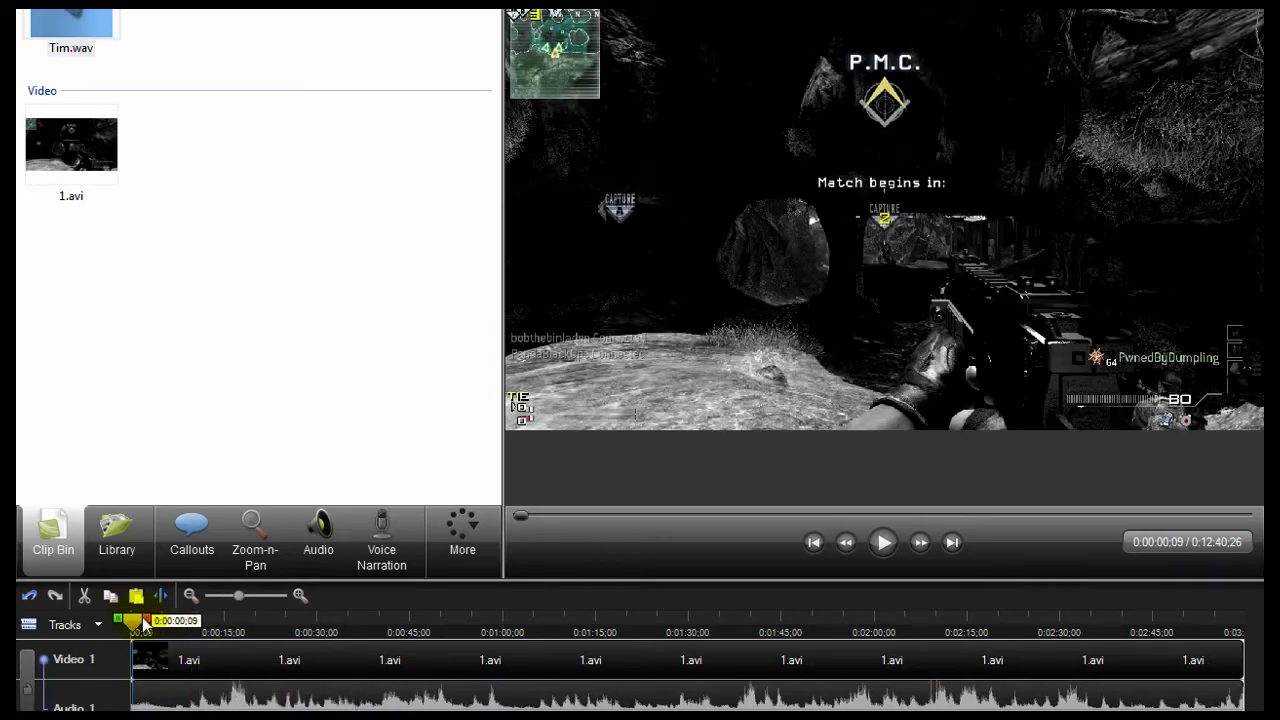
{"action": "left_click_drag", "start_coordinate": [145, 625], "coordinate": [628, 622]}
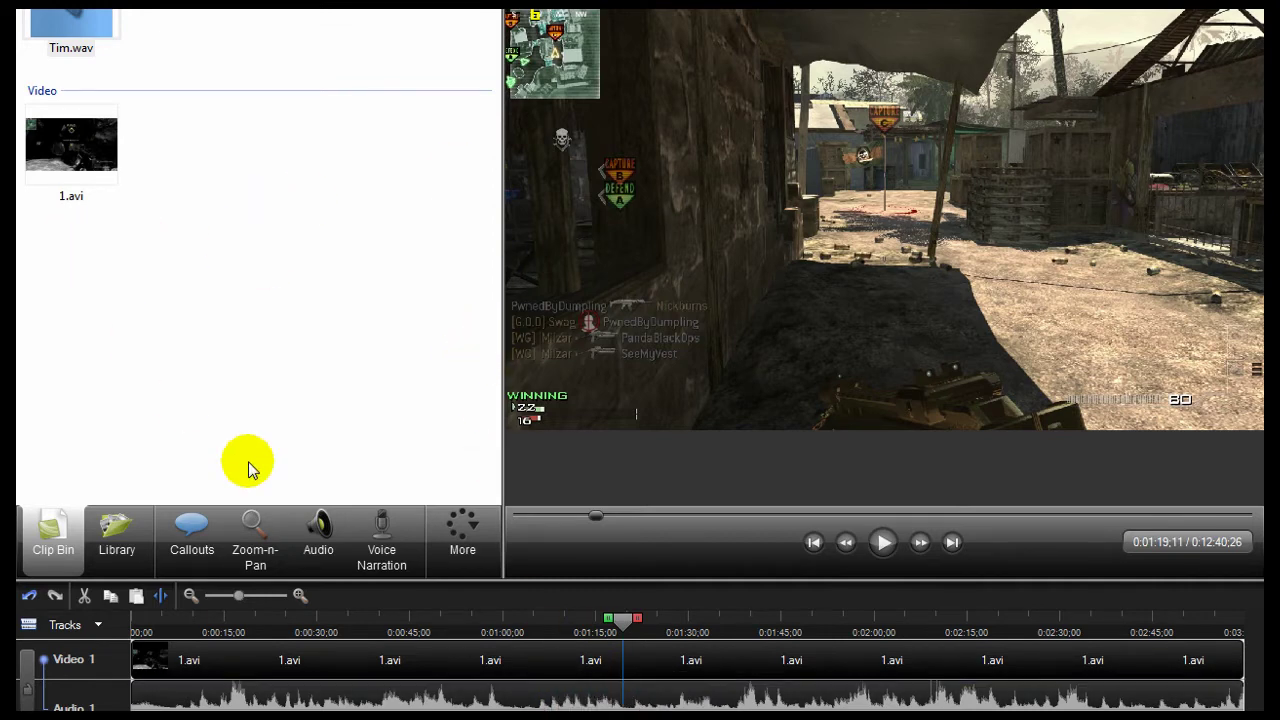
Dismiss the More tools list and switch over to After Effects
{"action": "left_click", "coordinate": [484, 534]}
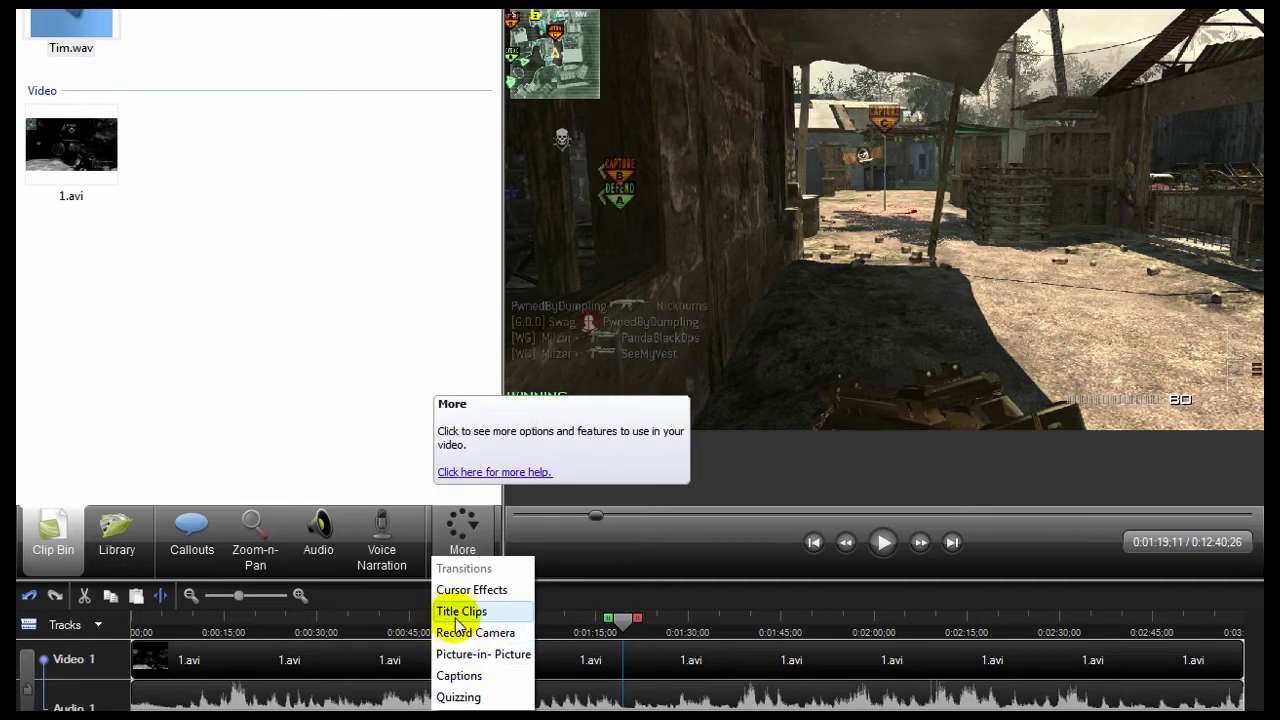
{"action": "left_click", "coordinate": [360, 322]}
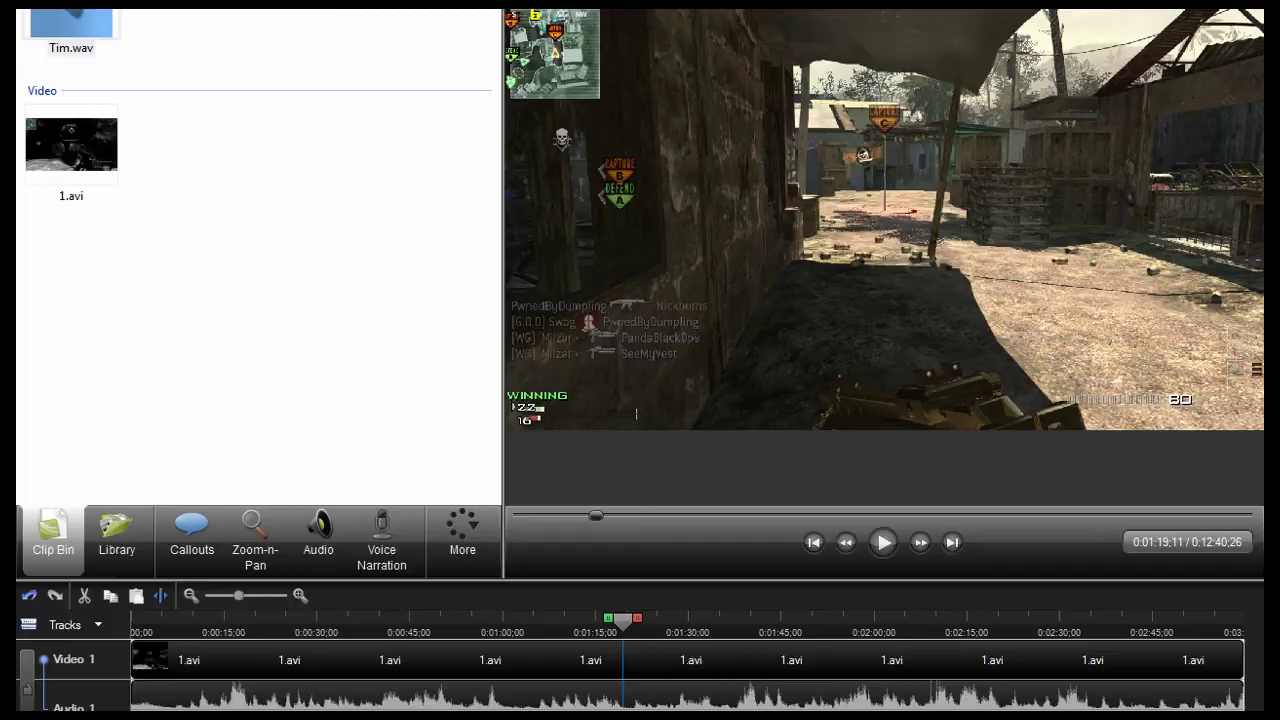
{"action": "left_click", "coordinate": [404, 714]}
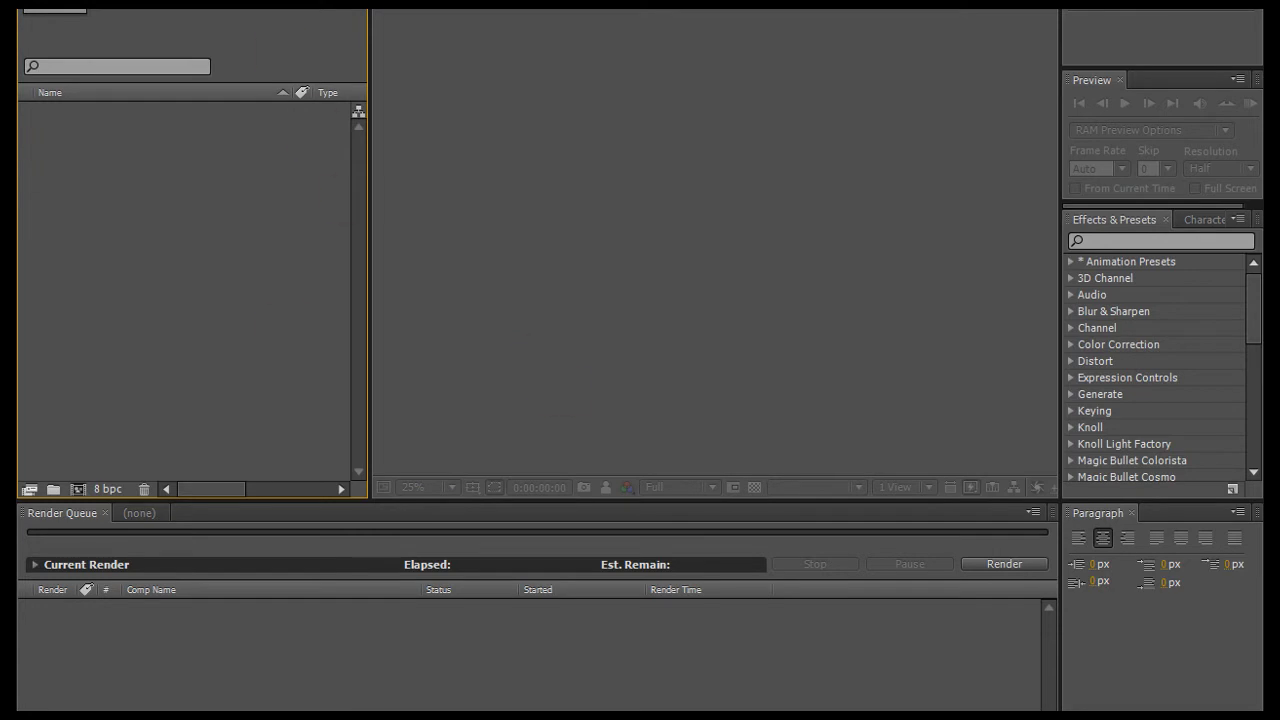
Start a multiple-file import and browse to the Desktop's Commentary folder
{"action": "left_click", "coordinate": [35, 3]}
{"action": "mouse_move", "coordinate": [126, 208]}
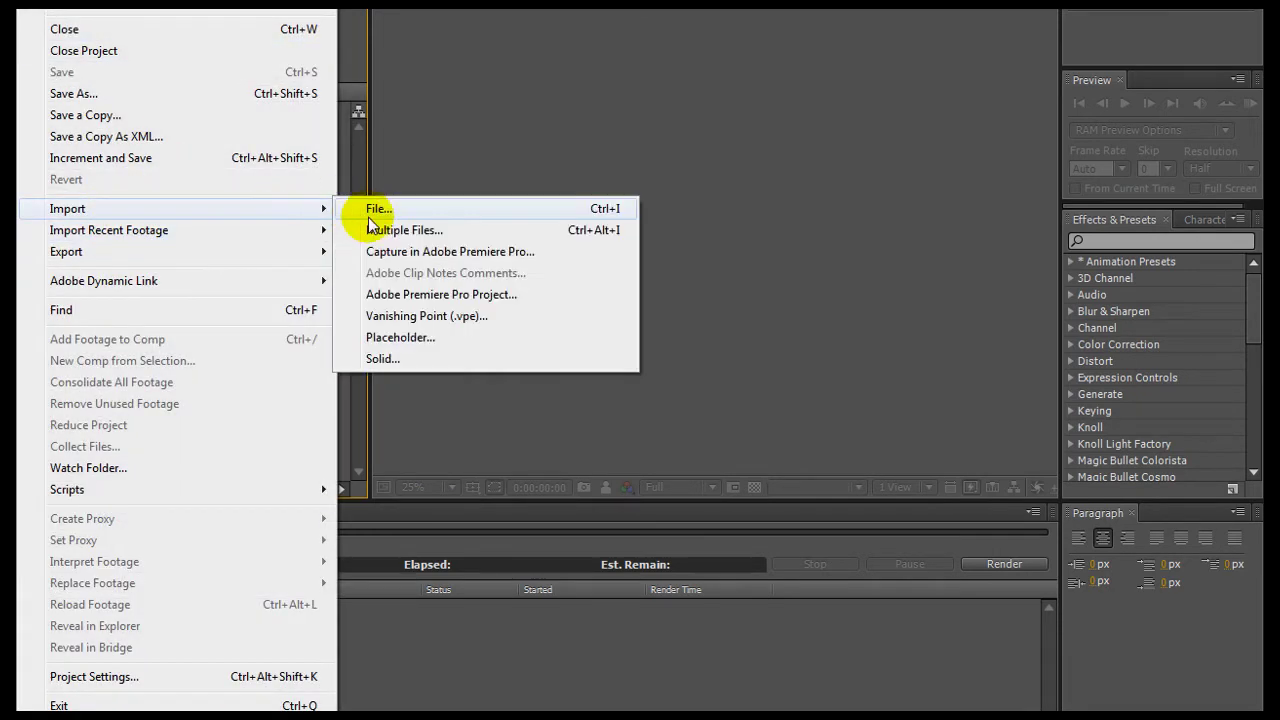
{"action": "left_click", "coordinate": [381, 232]}
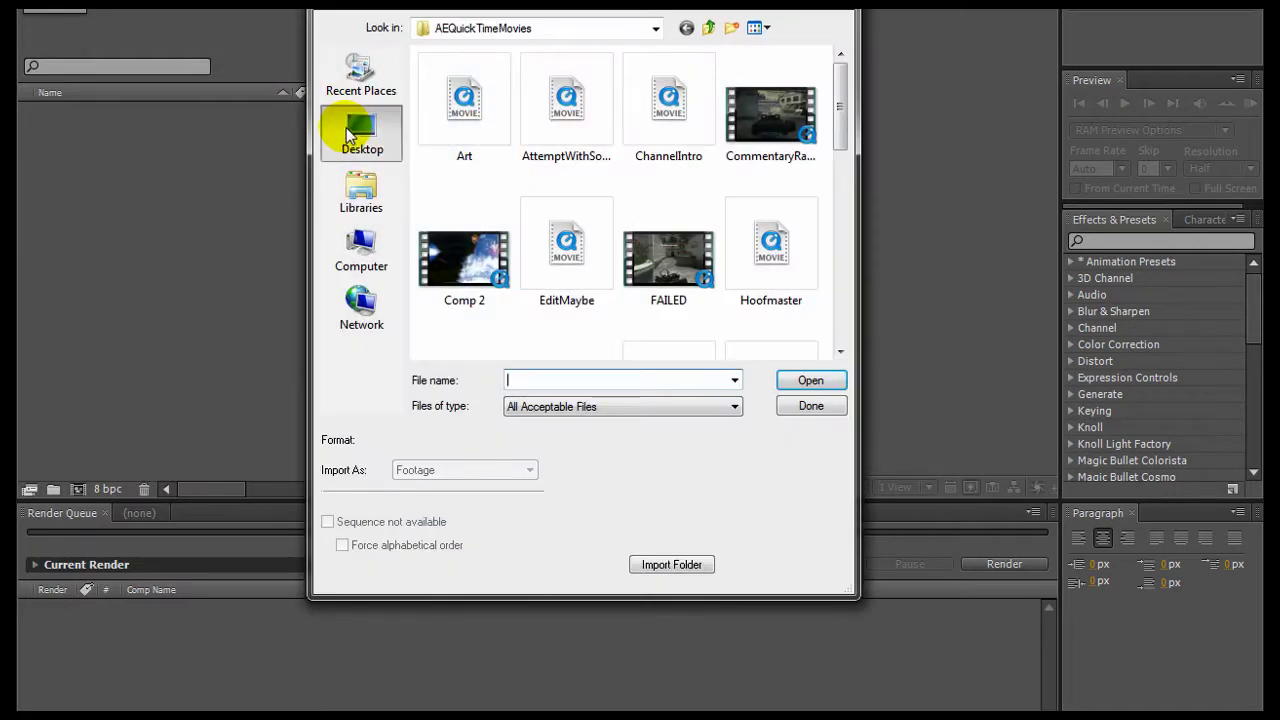
{"action": "left_click", "coordinate": [349, 137]}
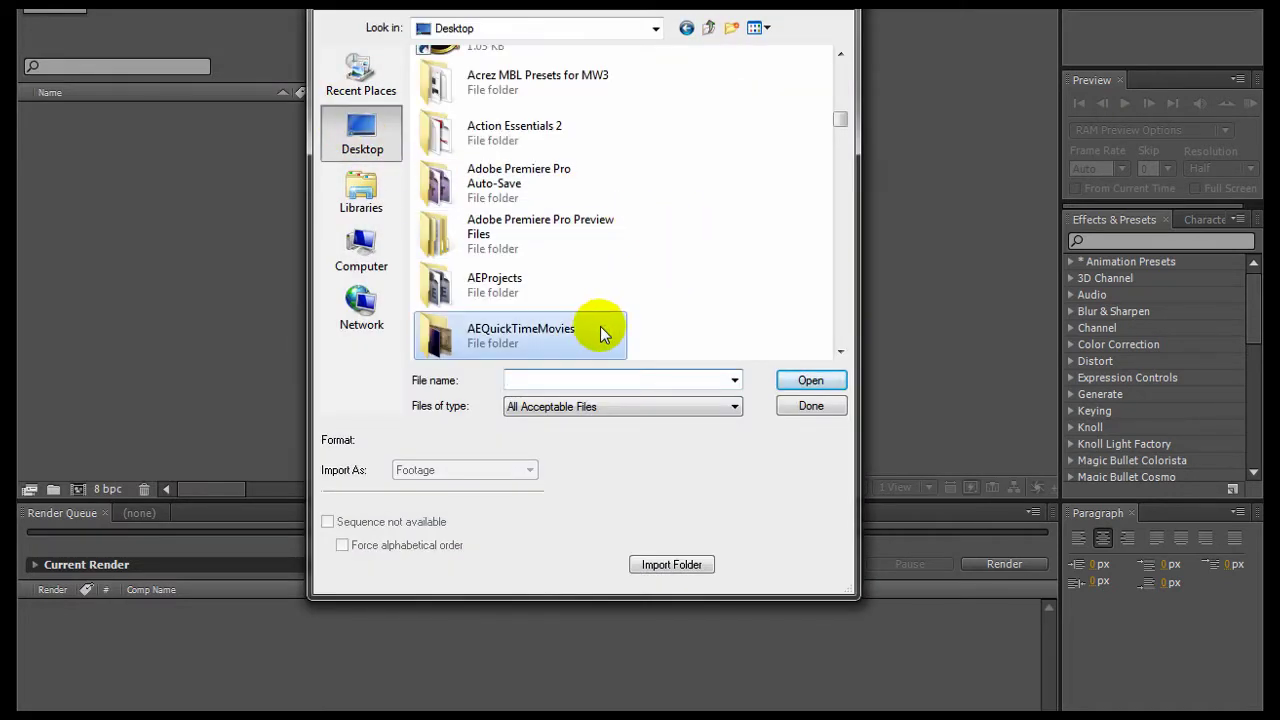
{"action": "left_click", "coordinate": [622, 380]}
{"action": "type", "text": "c"}
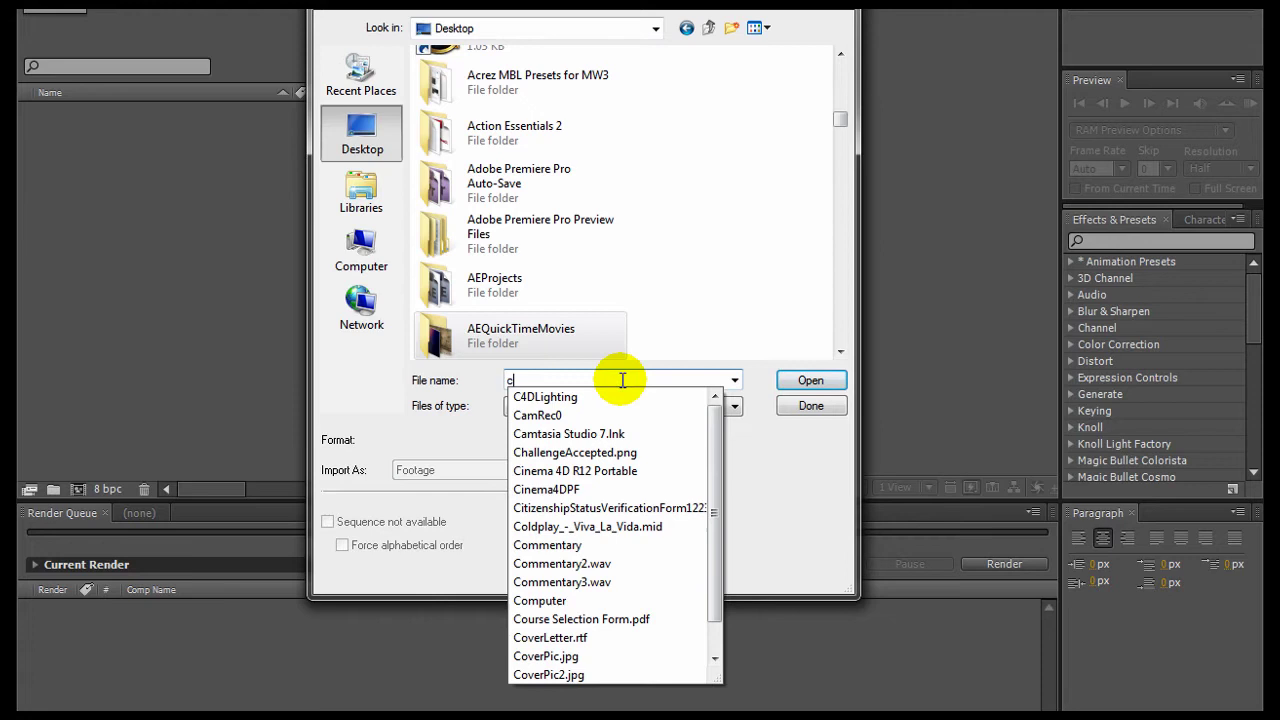
{"action": "type", "text": "omm"}
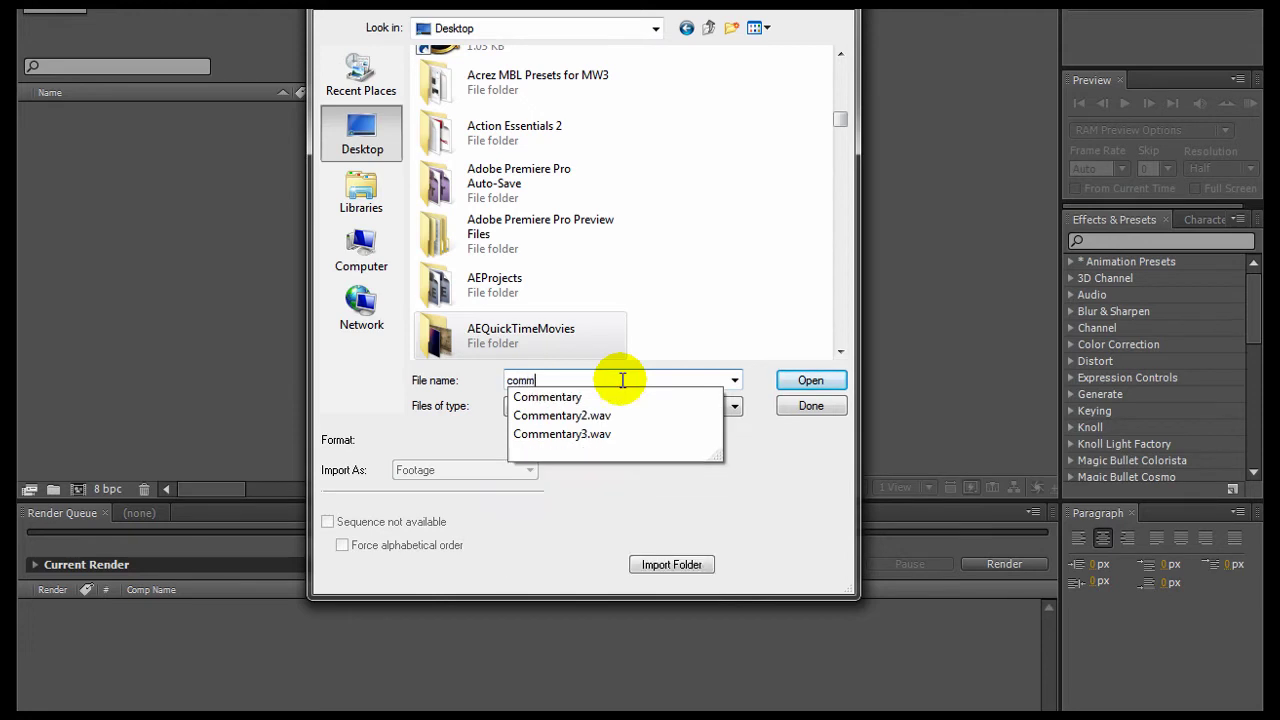
{"action": "left_click", "coordinate": [704, 398]}
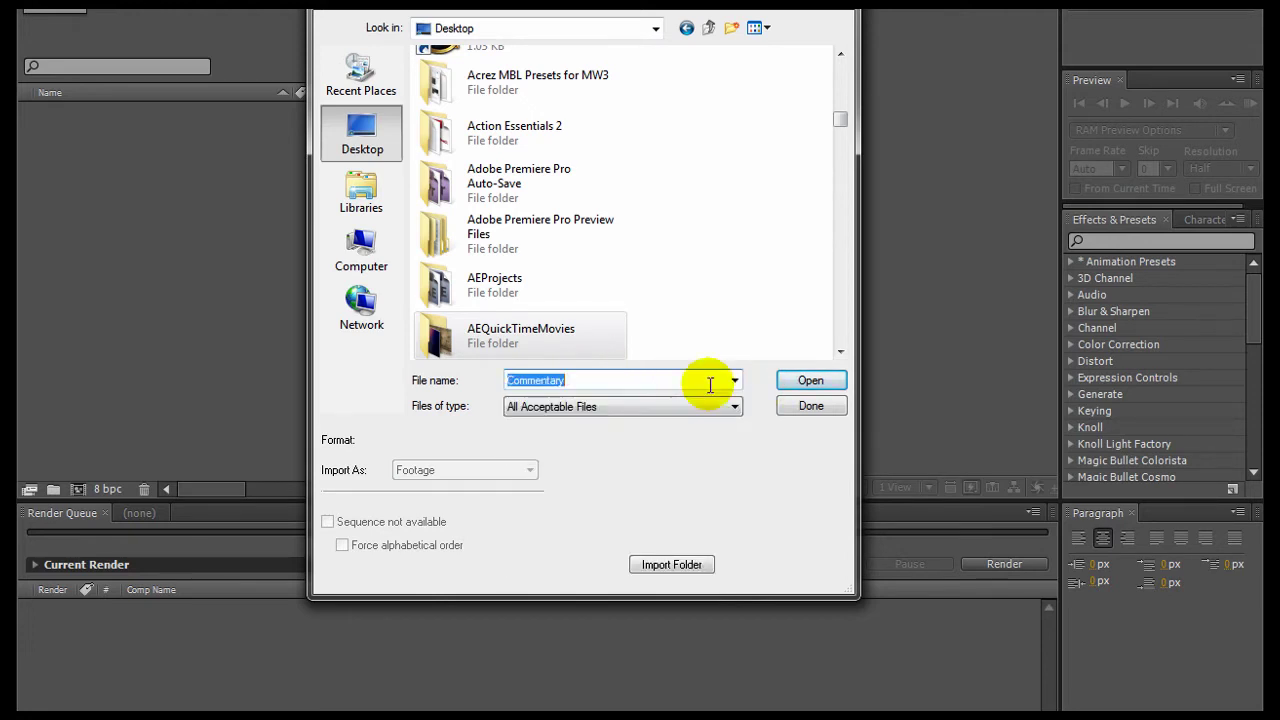
{"action": "left_click", "coordinate": [790, 388]}
Import clips 1.avi through 4.avi and drag them onto Create New Composition
{"action": "left_click", "coordinate": [486, 124]}
{"action": "left_click", "coordinate": [811, 381]}
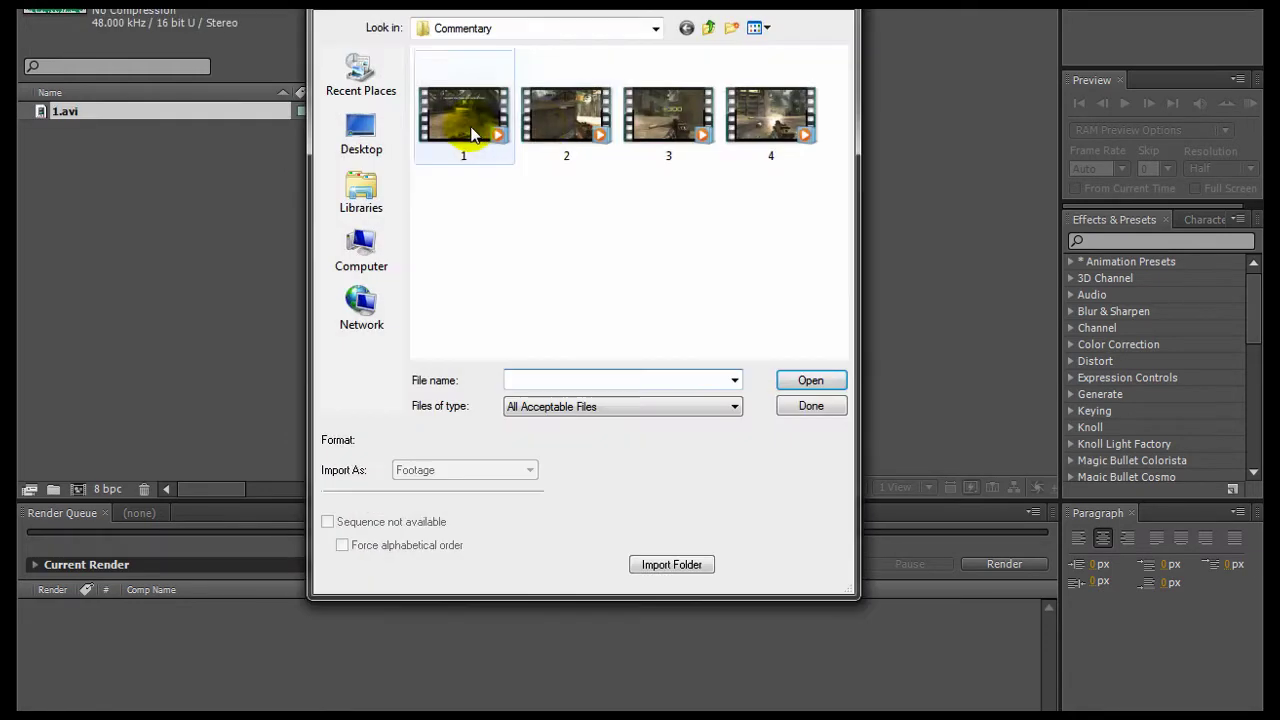
{"action": "left_click", "coordinate": [566, 118]}
{"action": "left_click", "coordinate": [807, 379]}
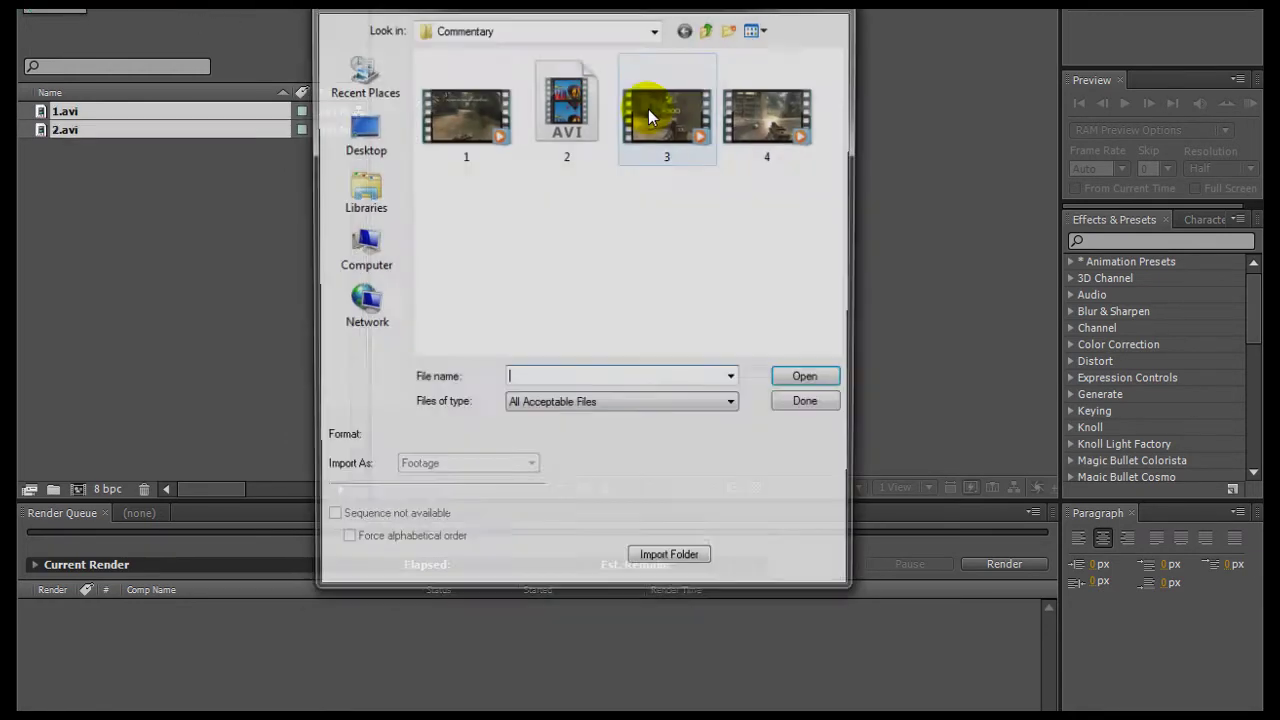
{"action": "left_click", "coordinate": [648, 115]}
{"action": "left_click", "coordinate": [812, 380]}
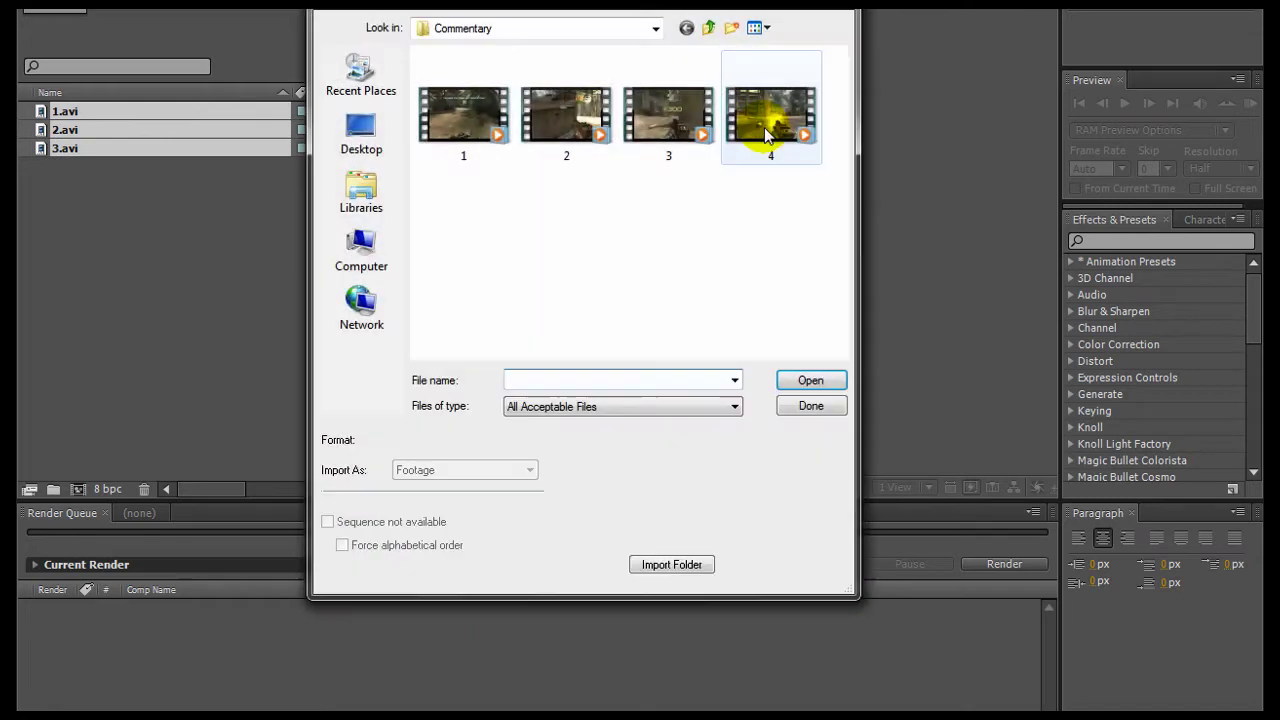
{"action": "left_click", "coordinate": [760, 115]}
{"action": "left_click", "coordinate": [790, 408]}
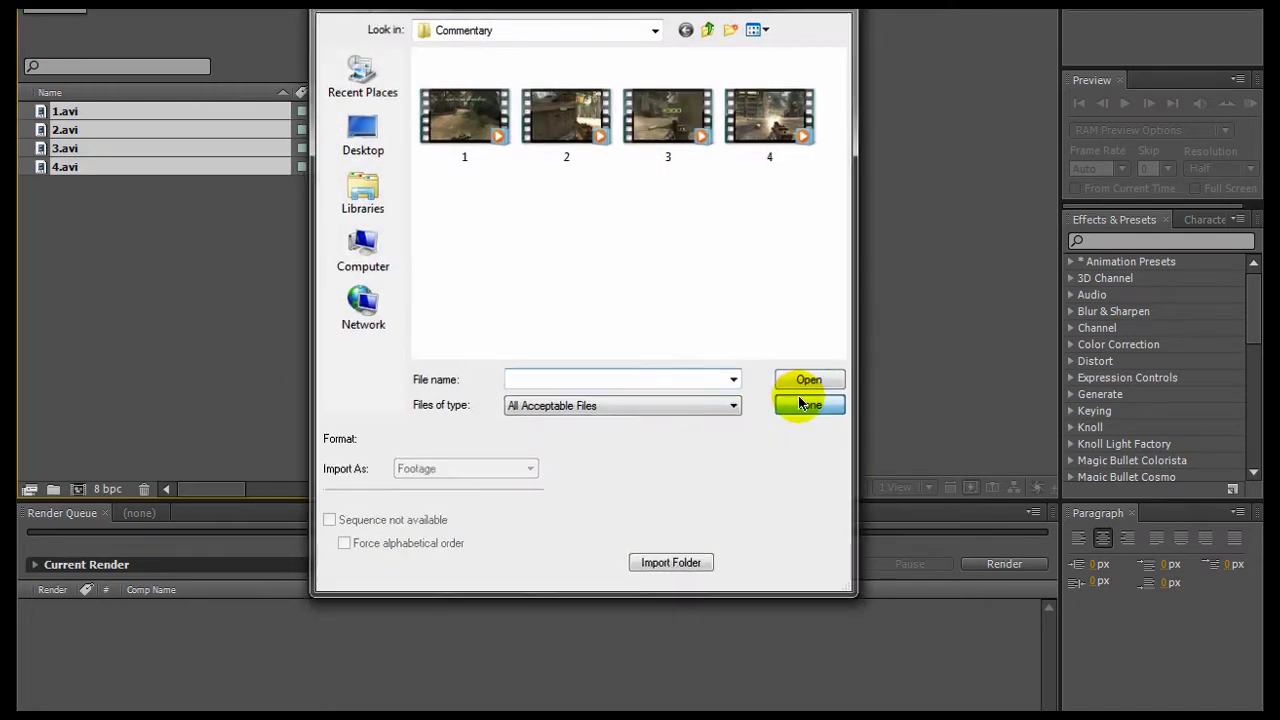
{"action": "left_click", "coordinate": [799, 404]}
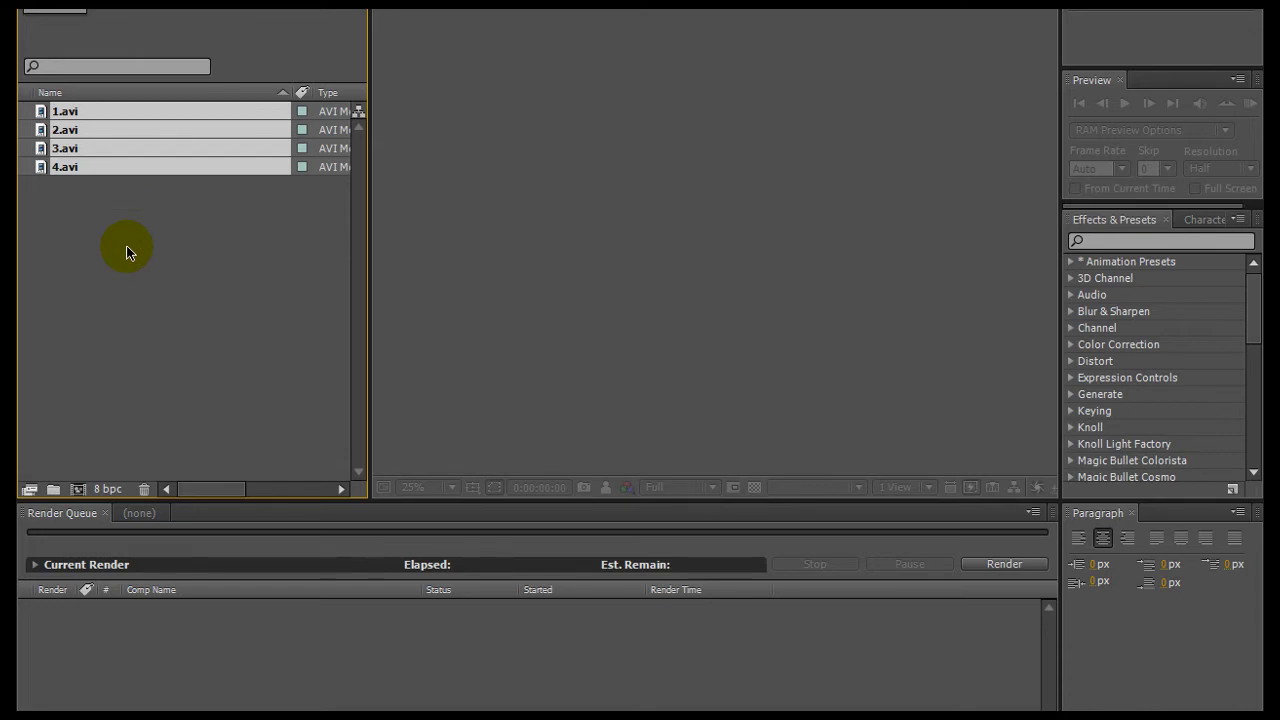
{"action": "left_click_drag", "start_coordinate": [112, 125], "coordinate": [114, 501]}
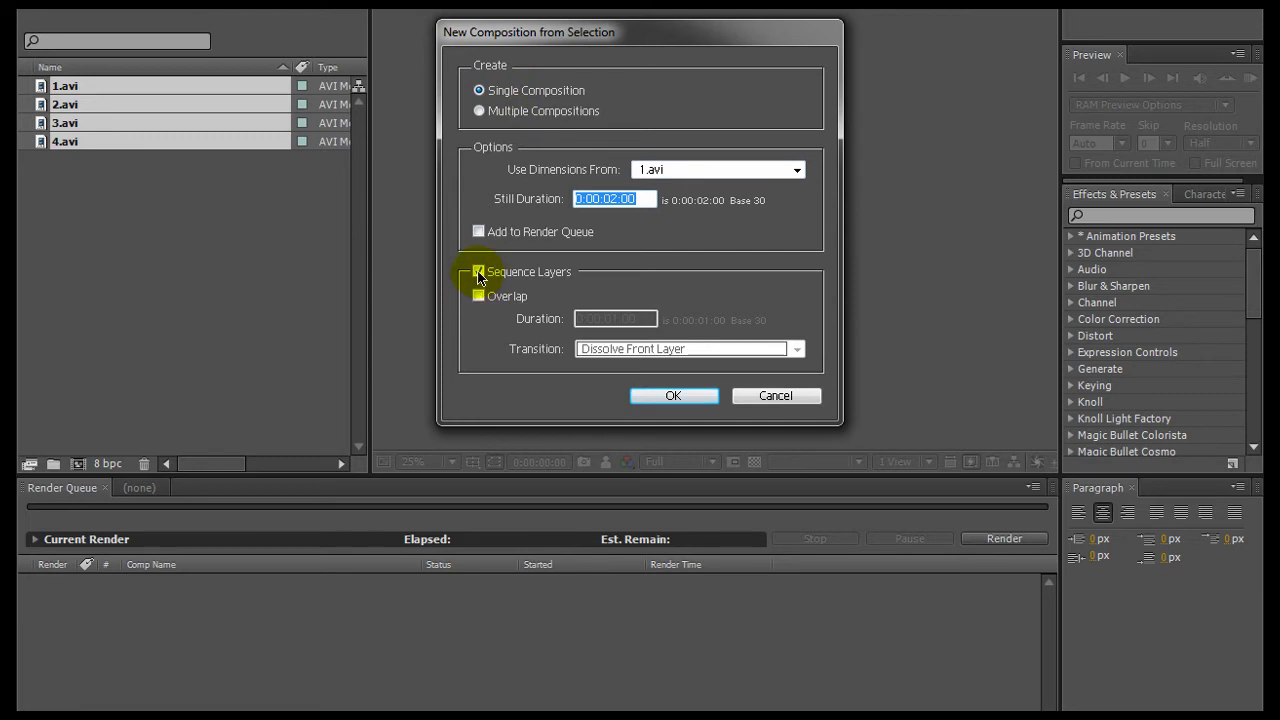
Create composition 1 with the four clips sequenced as layers, then preview it at 50%
{"action": "left_click", "coordinate": [670, 397]}
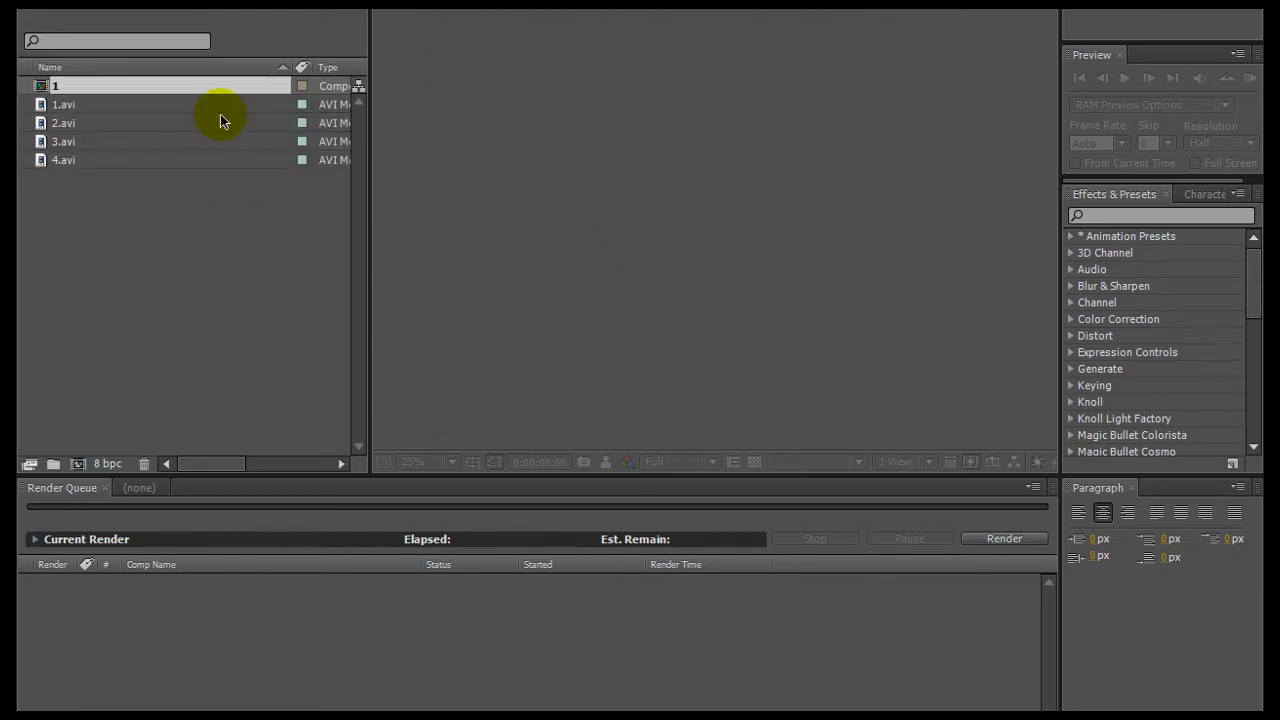
{"action": "key", "text": "period"}
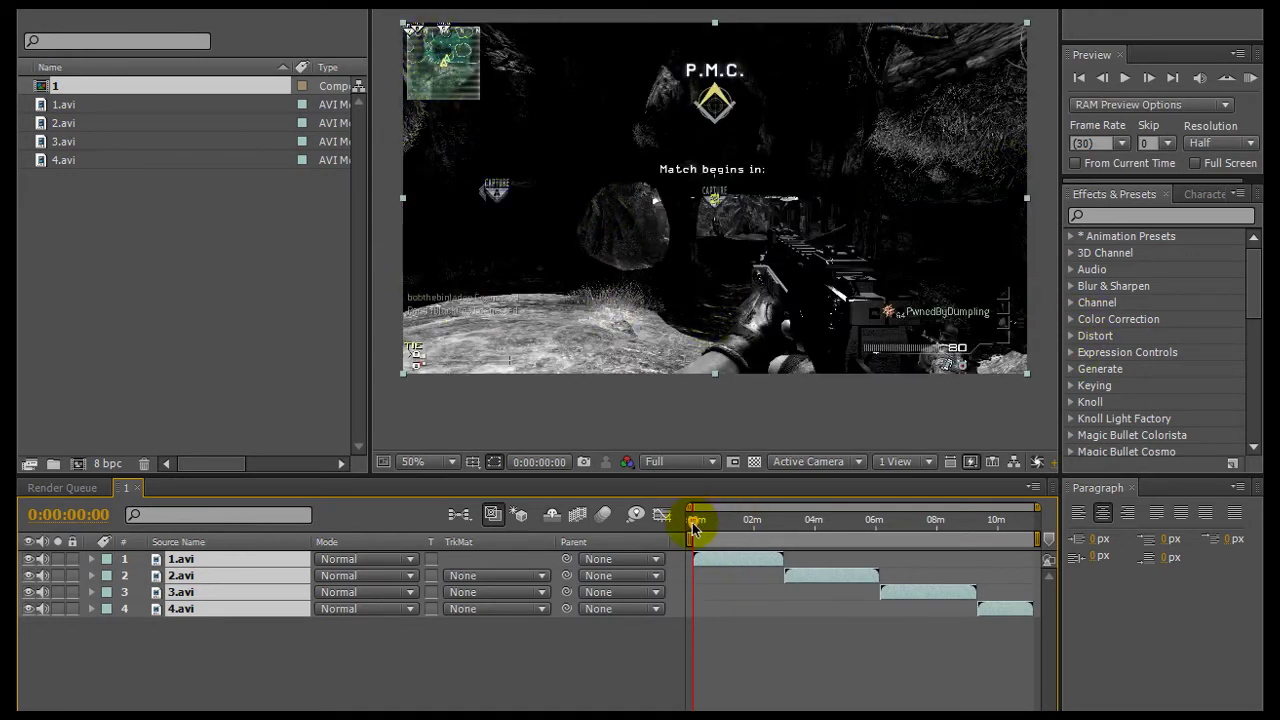
{"action": "left_click_drag", "start_coordinate": [694, 528], "coordinate": [1003, 528]}
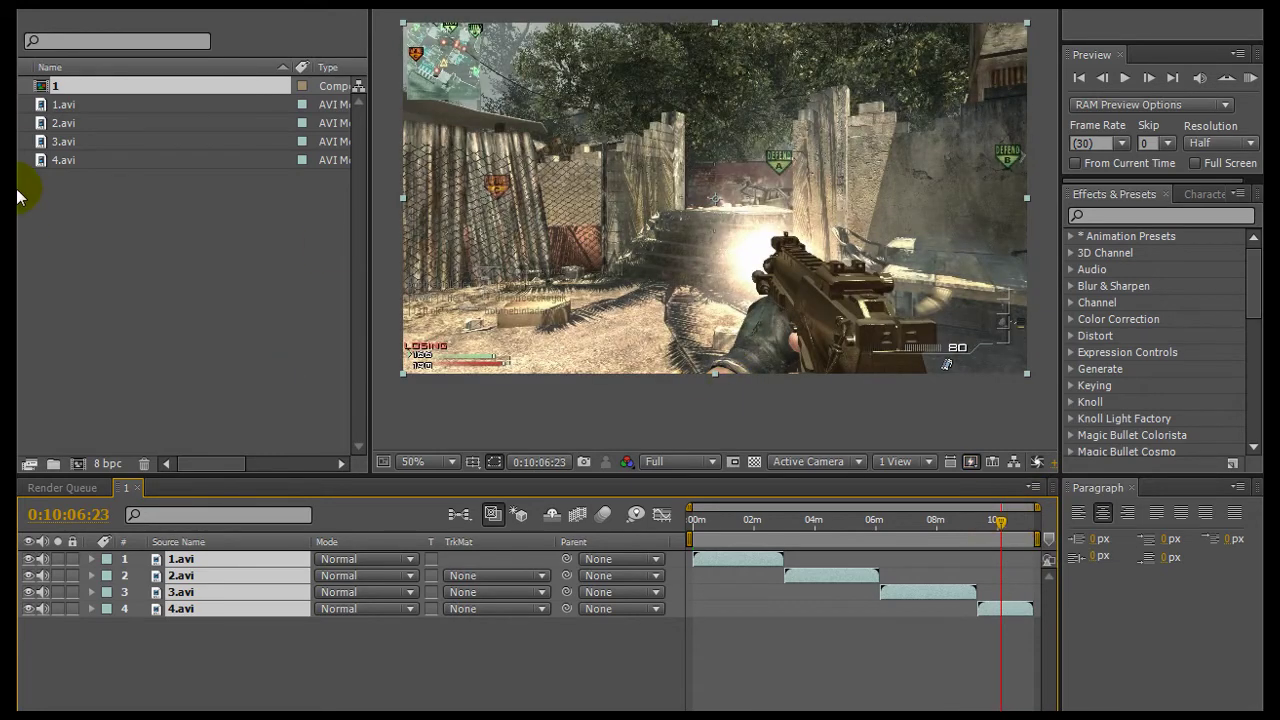
Import Tim.wav from the Desktop into the After Effects project
{"action": "left_click", "coordinate": [30, 2]}
{"action": "mouse_move", "coordinate": [177, 191]}
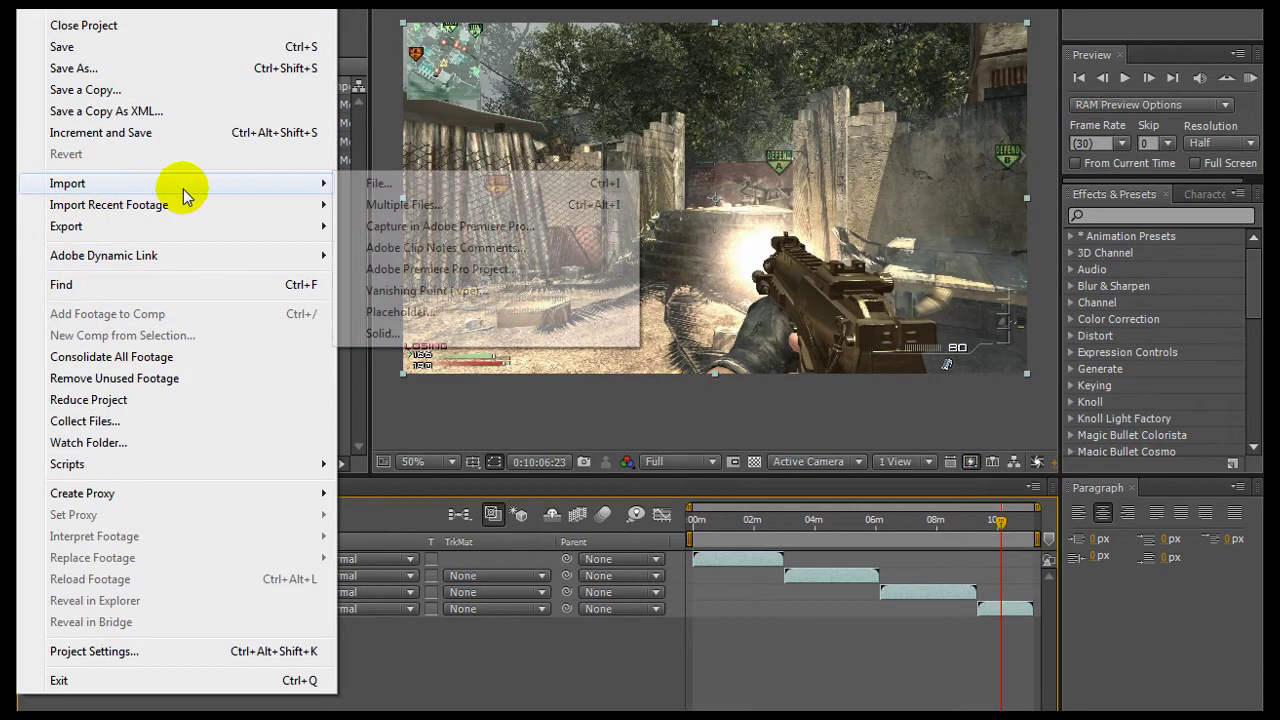
{"action": "left_click", "coordinate": [349, 184]}
{"action": "left_click", "coordinate": [370, 95]}
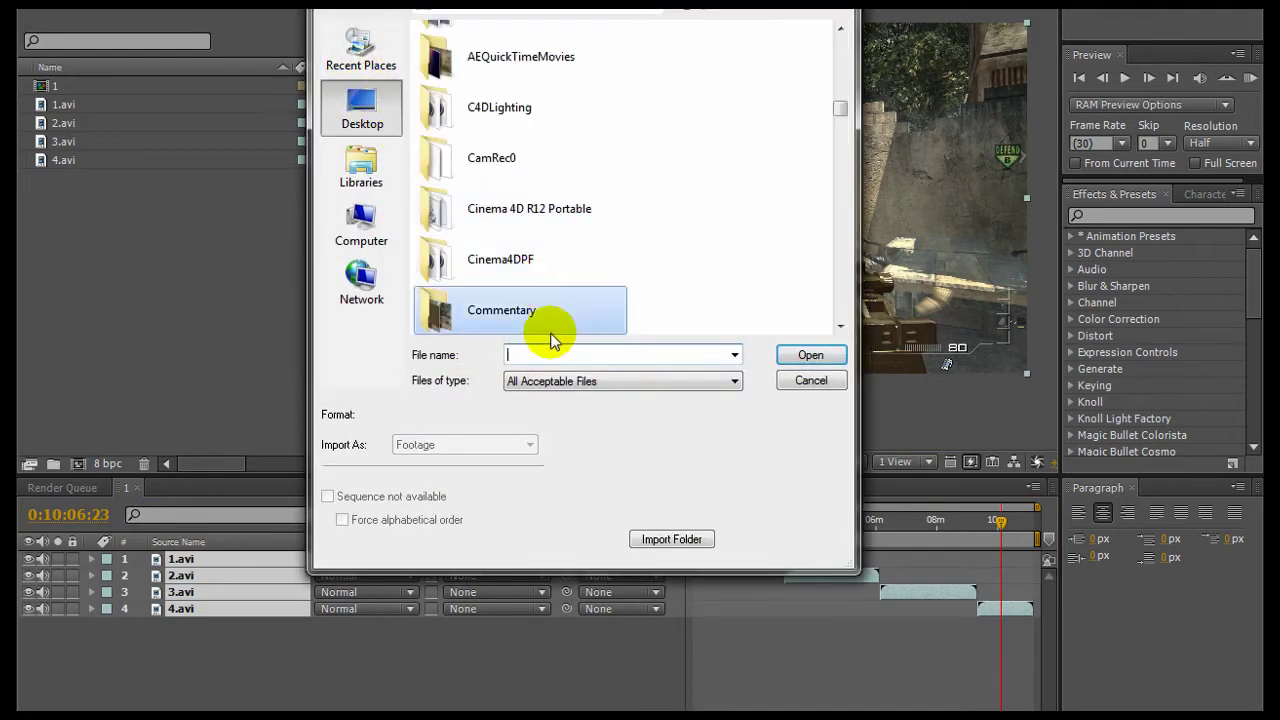
{"action": "type", "text": "Tim"}
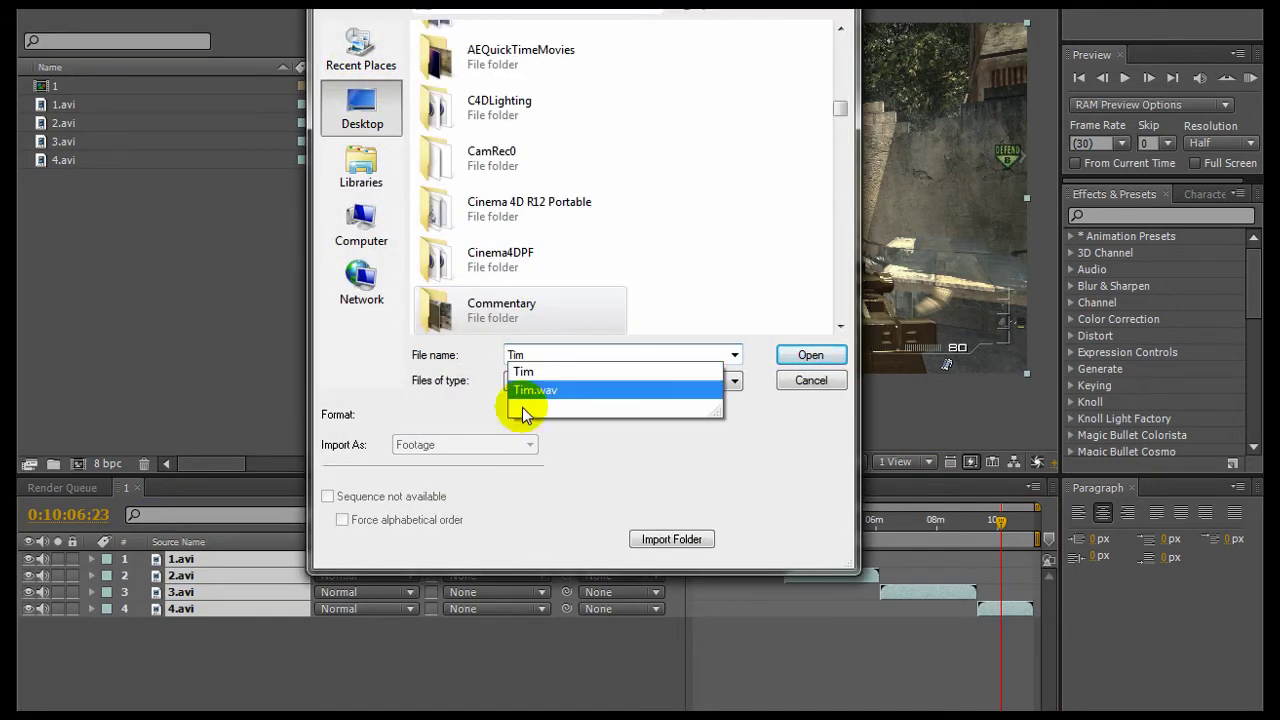
{"action": "left_click", "coordinate": [566, 388]}
{"action": "left_click", "coordinate": [820, 353]}
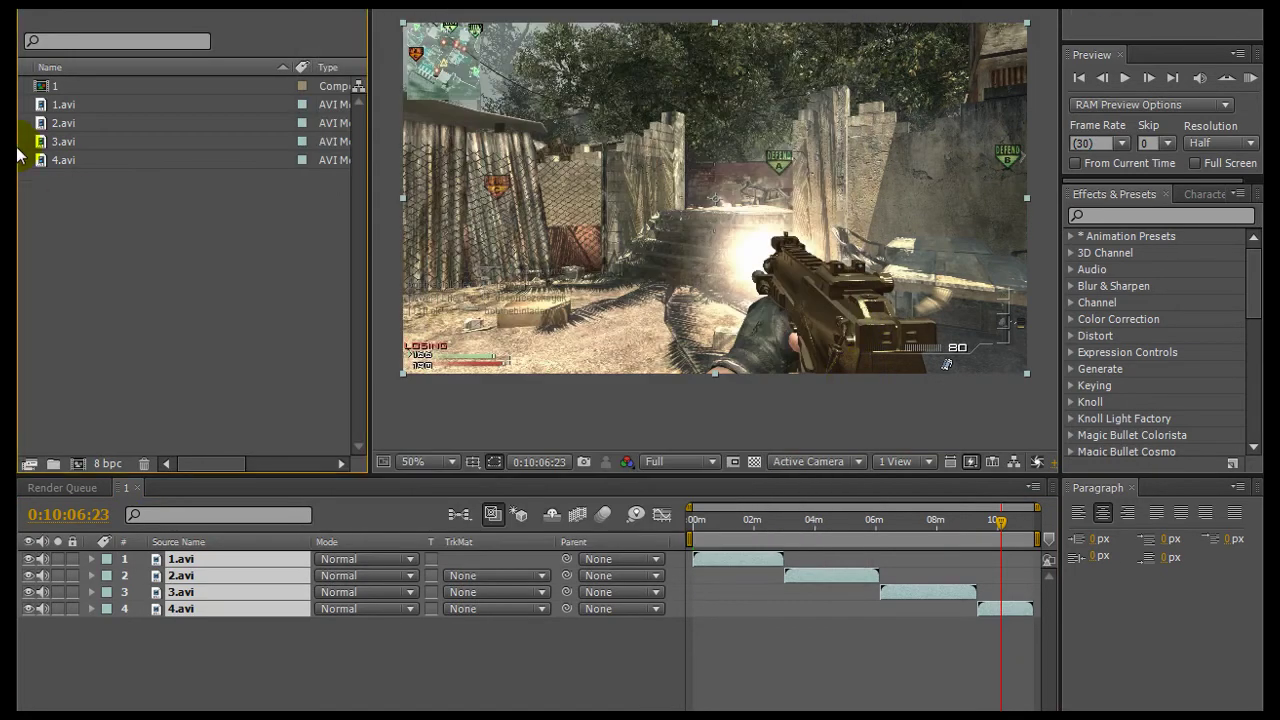
Add Tim.wav to composition 1 as layer 5 and scrub through the comp
{"action": "left_click_drag", "start_coordinate": [80, 185], "coordinate": [190, 630]}
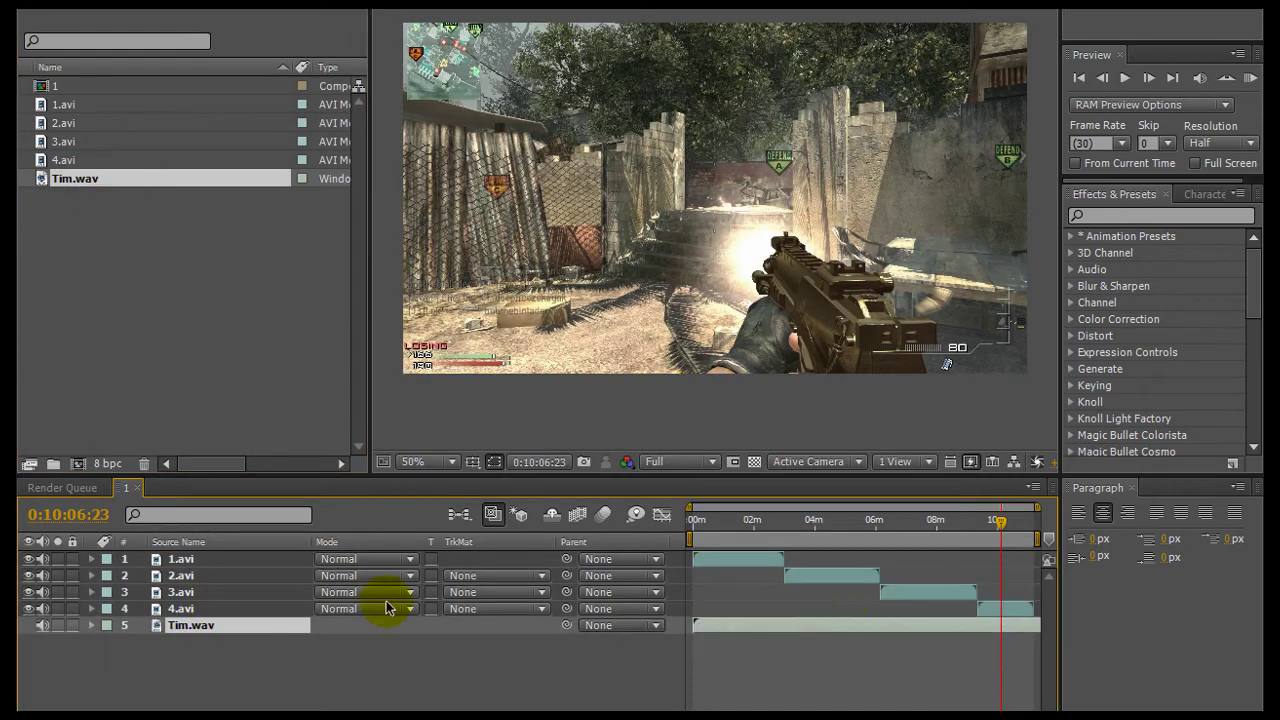
{"action": "left_click", "coordinate": [735, 521]}
{"action": "left_click_drag", "start_coordinate": [680, 523], "coordinate": [907, 527]}
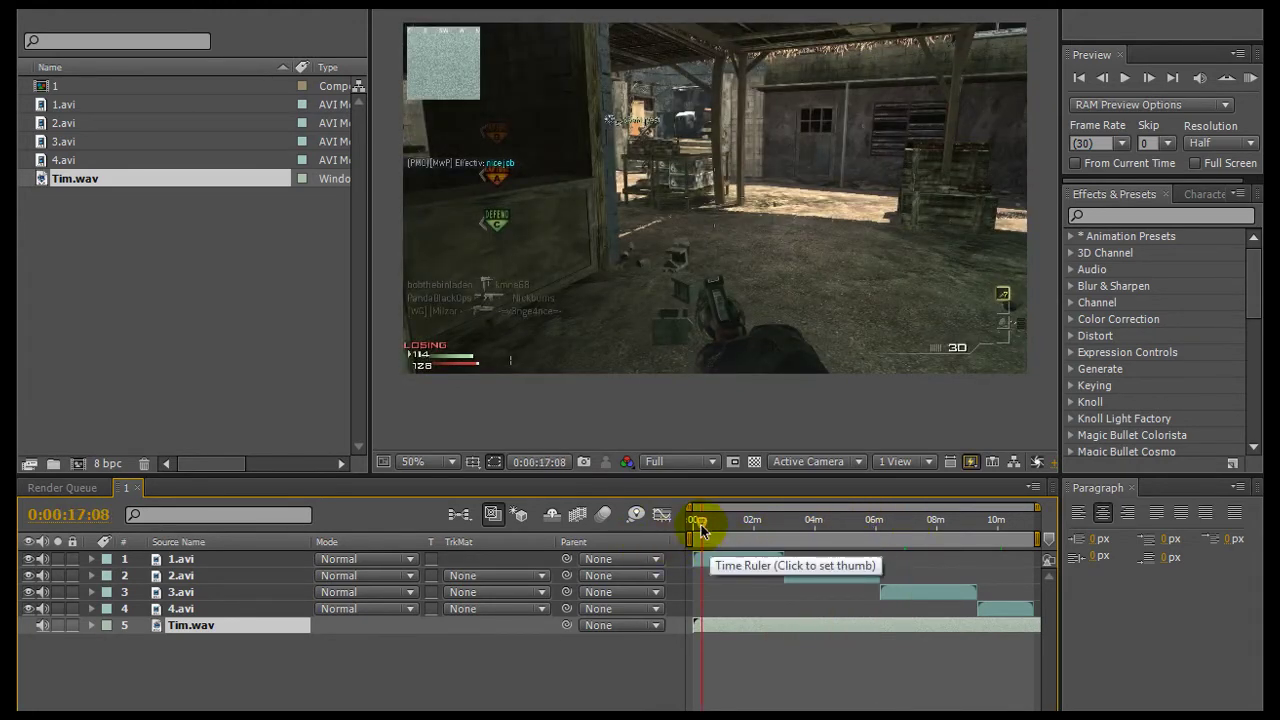
Lower the 1.avi layer's Audio Levels to -20 dB
{"action": "left_click_drag", "start_coordinate": [697, 517], "coordinate": [723, 554]}
{"action": "left_click", "coordinate": [724, 566]}
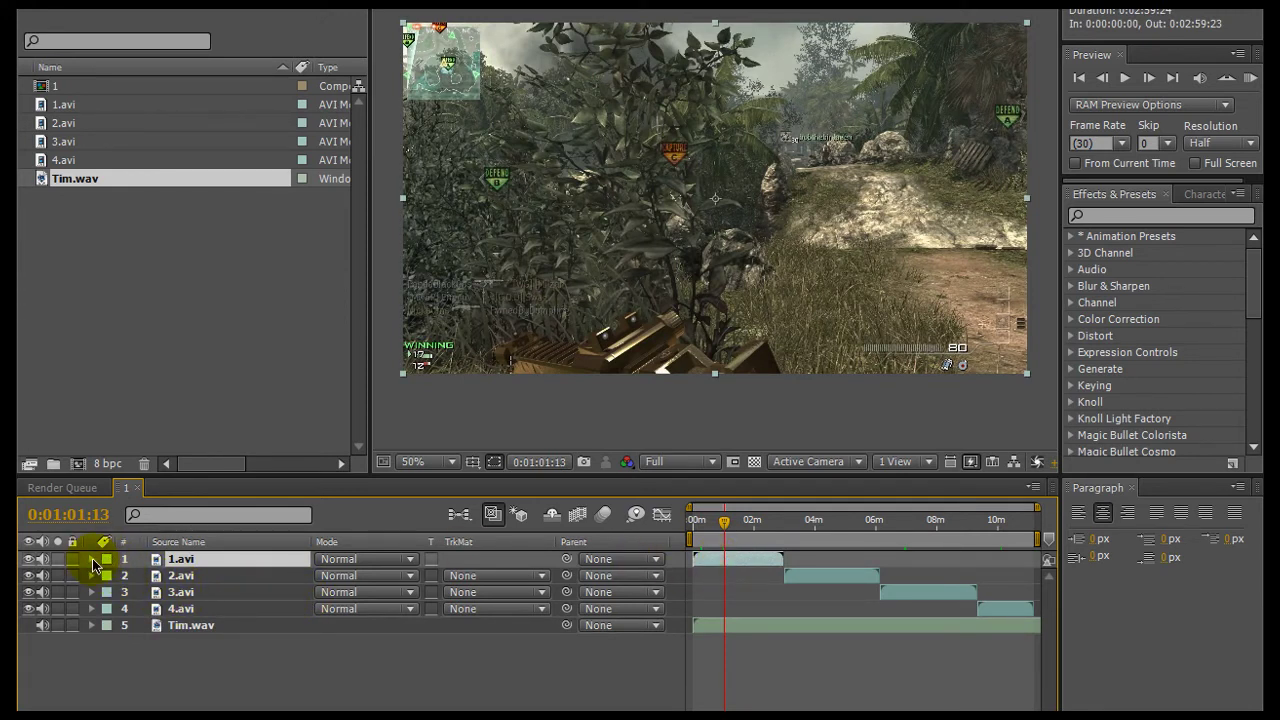
{"action": "left_click", "coordinate": [91, 560]}
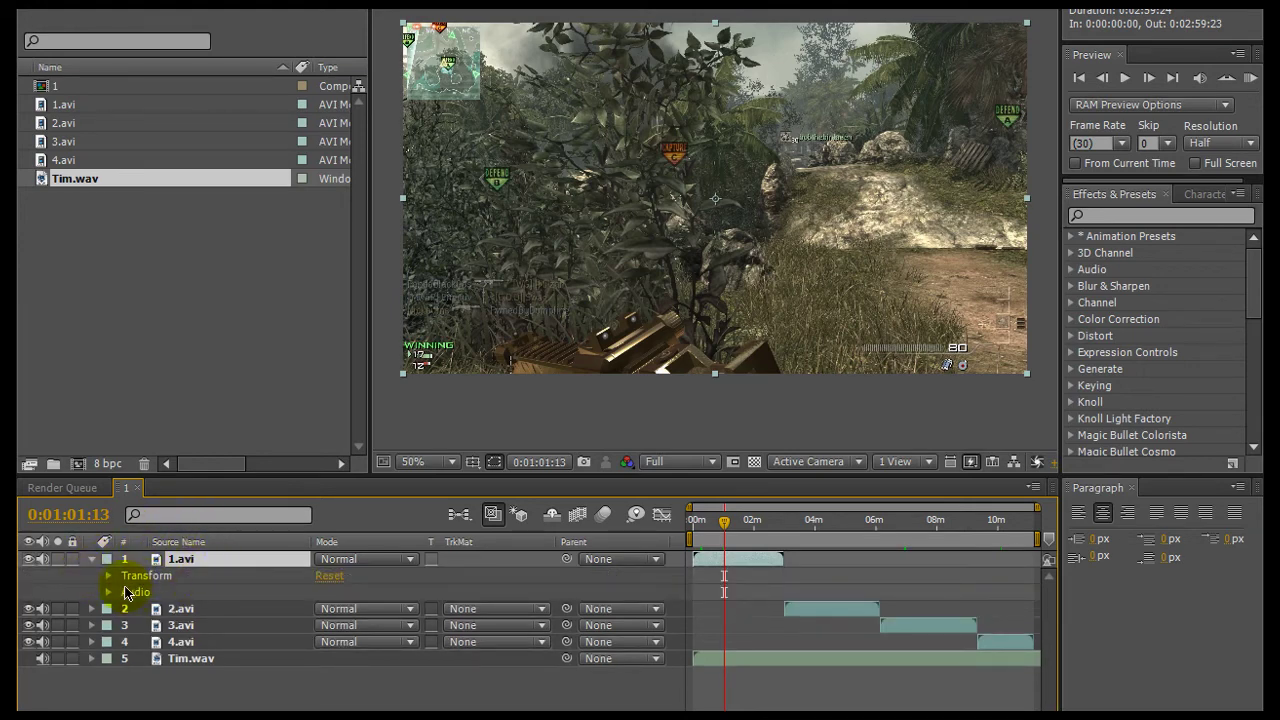
{"action": "left_click", "coordinate": [108, 592]}
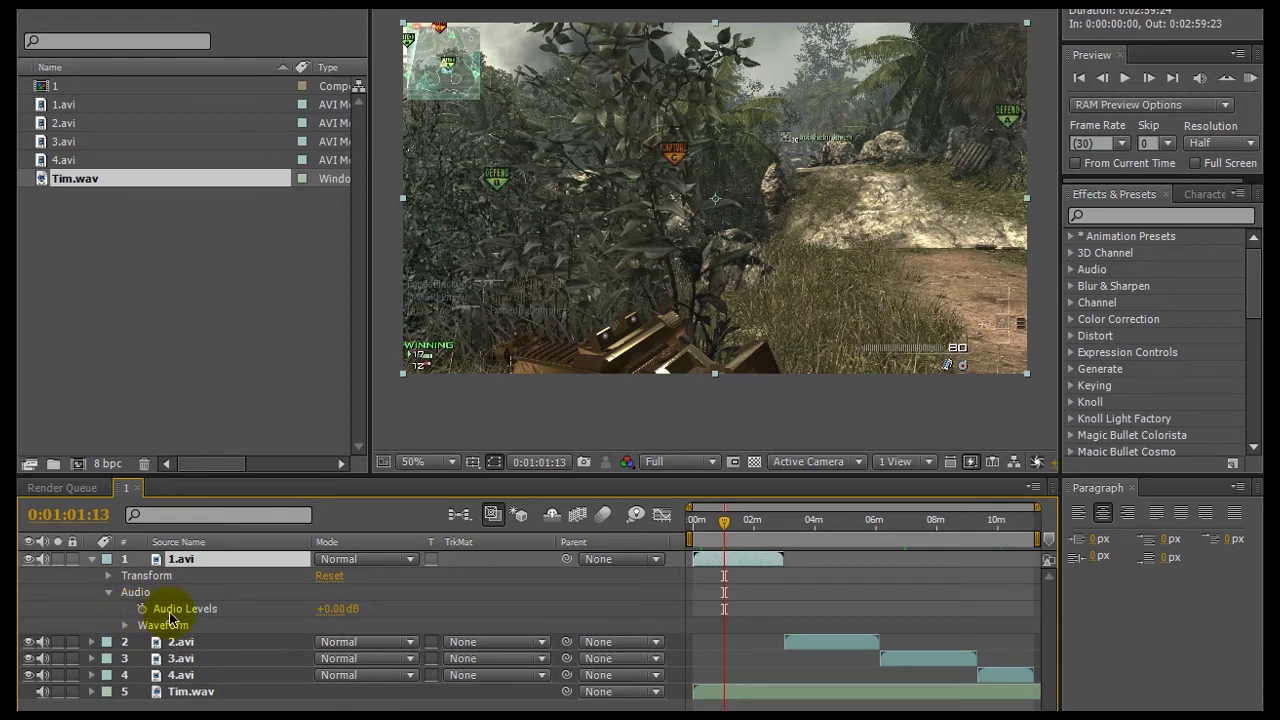
{"action": "left_click", "coordinate": [327, 610]}
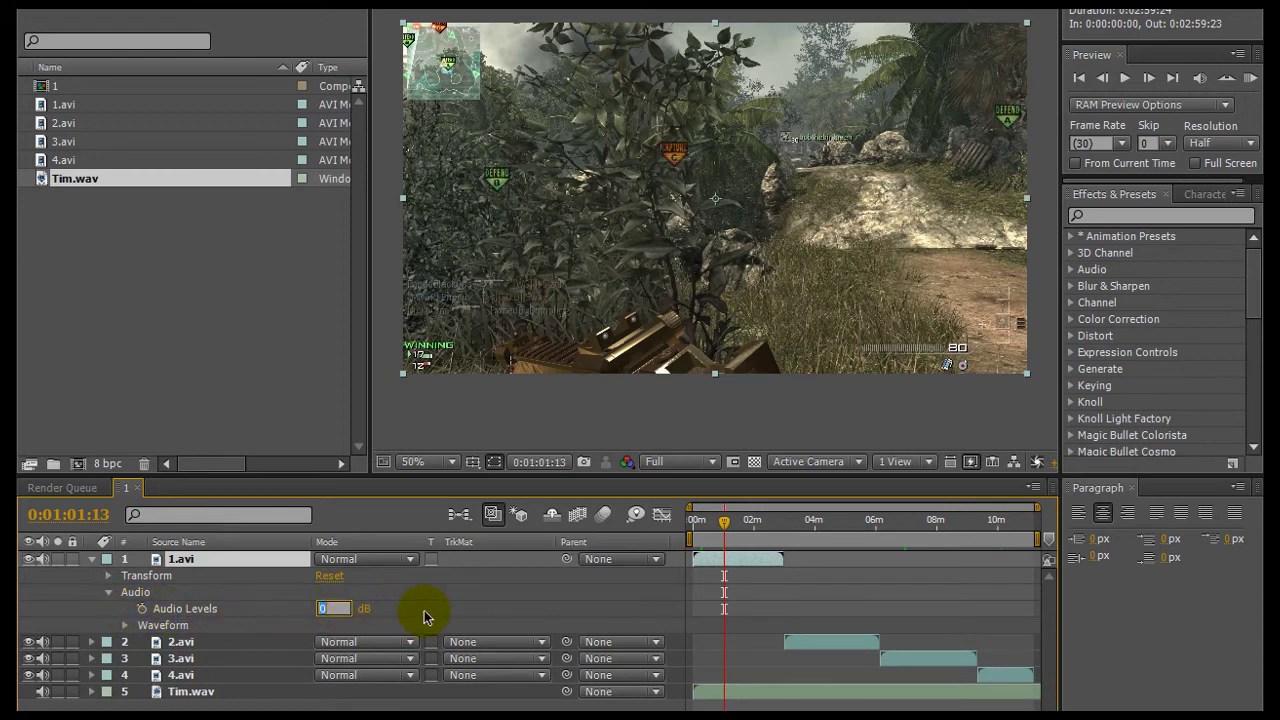
{"action": "type", "text": "-20"}
{"action": "key", "text": "Return"}
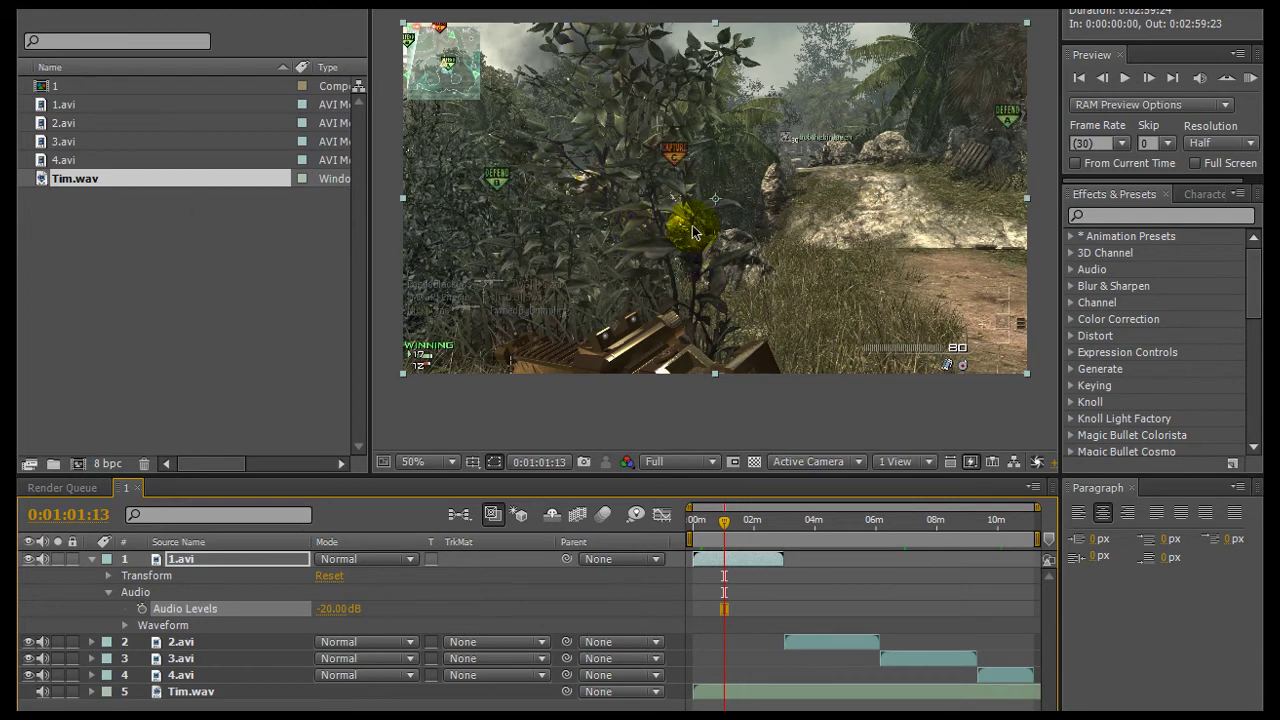
Select the Tim.wav commentary layer and preview the comp around the four-minute mark
{"action": "left_click_drag", "start_coordinate": [724, 521], "coordinate": [719, 530]}
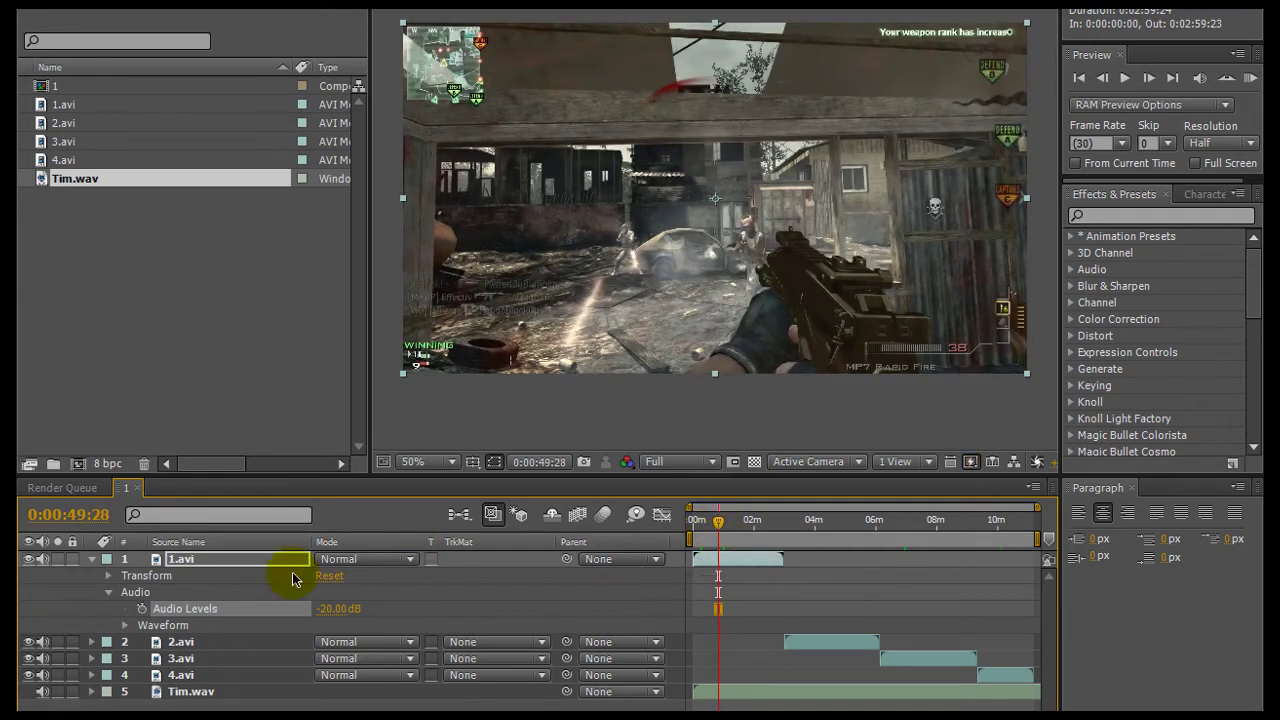
{"action": "left_click", "coordinate": [181, 692]}
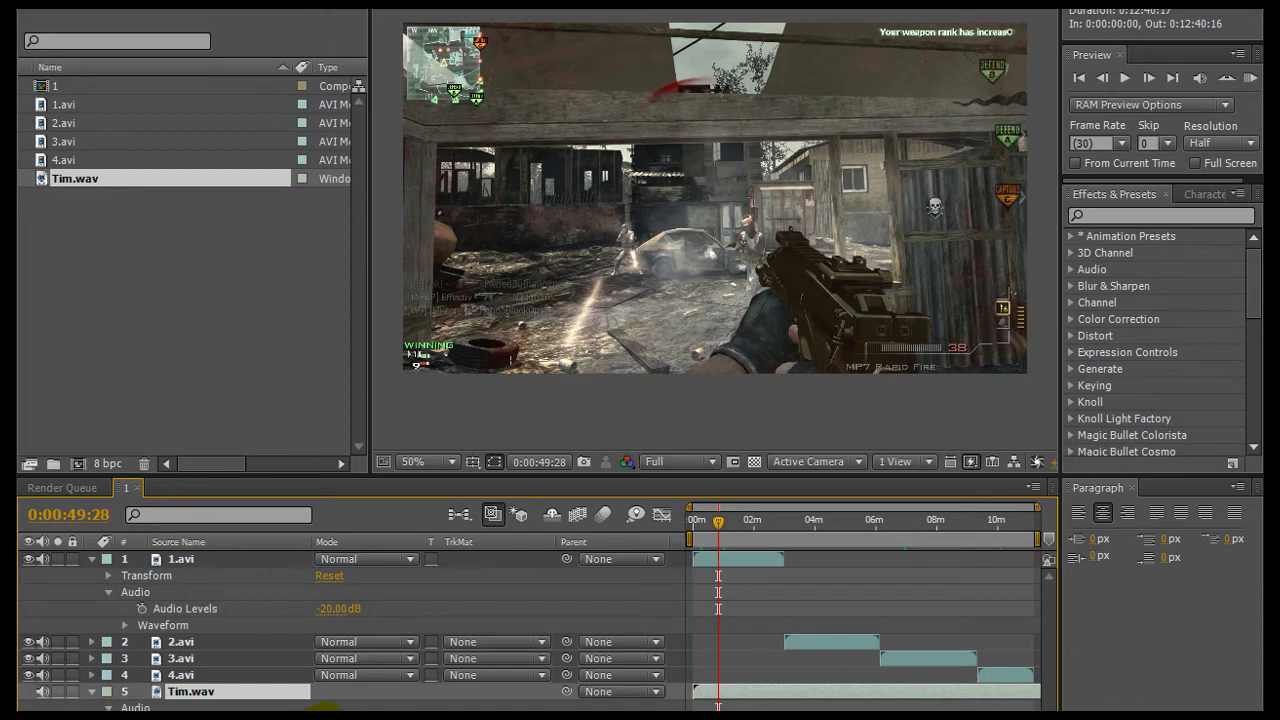
{"action": "key", "text": "Return"}
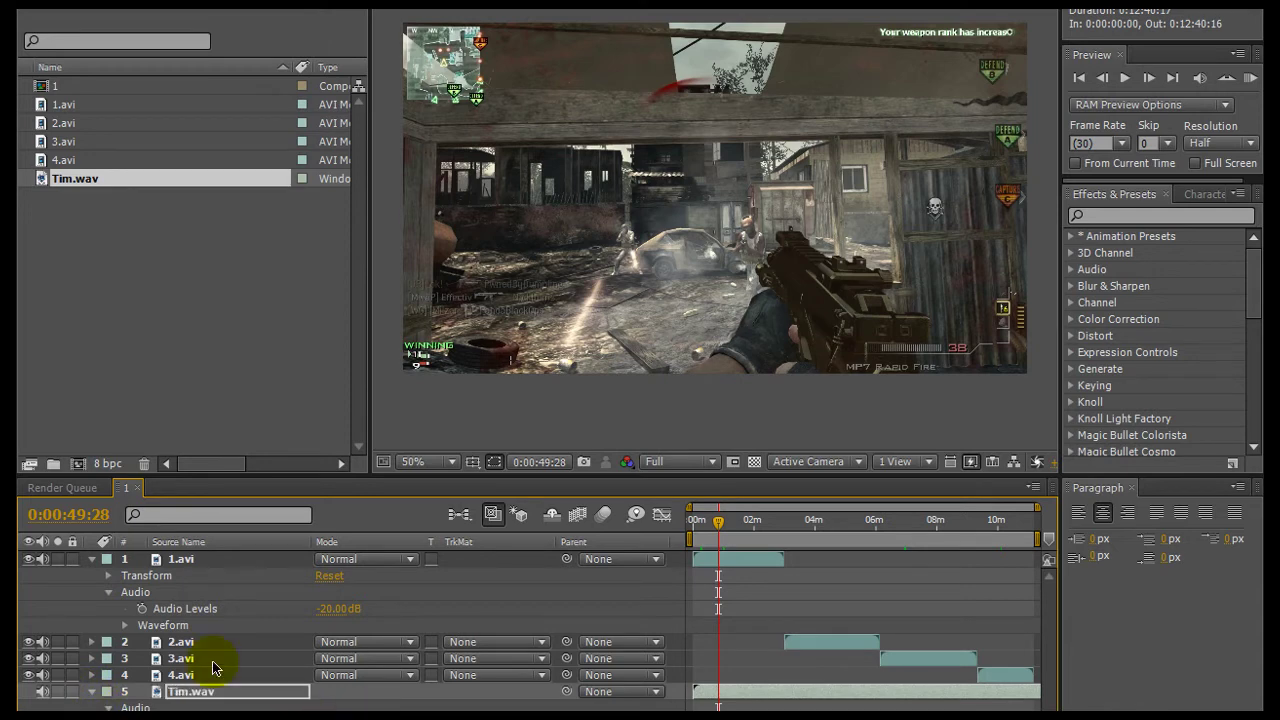
{"action": "double_click", "coordinate": [195, 694]}
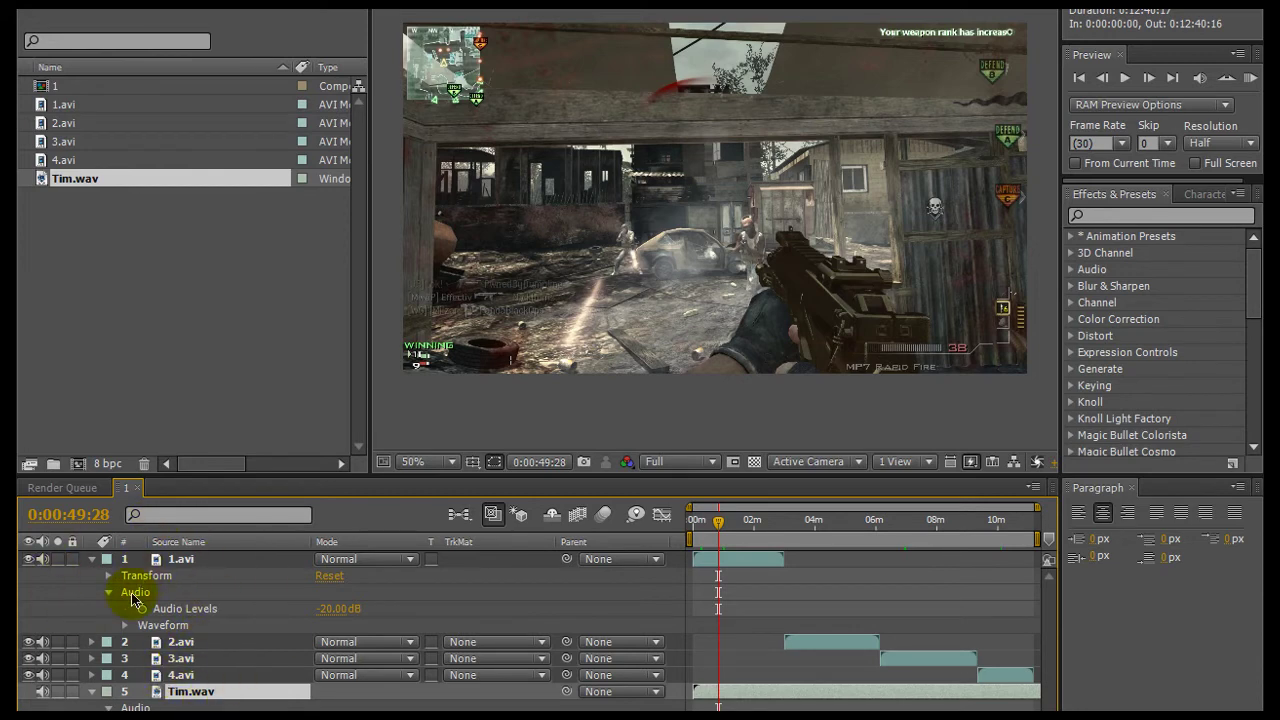
{"action": "left_click", "coordinate": [180, 675]}
{"action": "left_click", "coordinate": [180, 658]}
{"action": "left_click", "coordinate": [180, 642]}
{"action": "key", "text": "Return"}
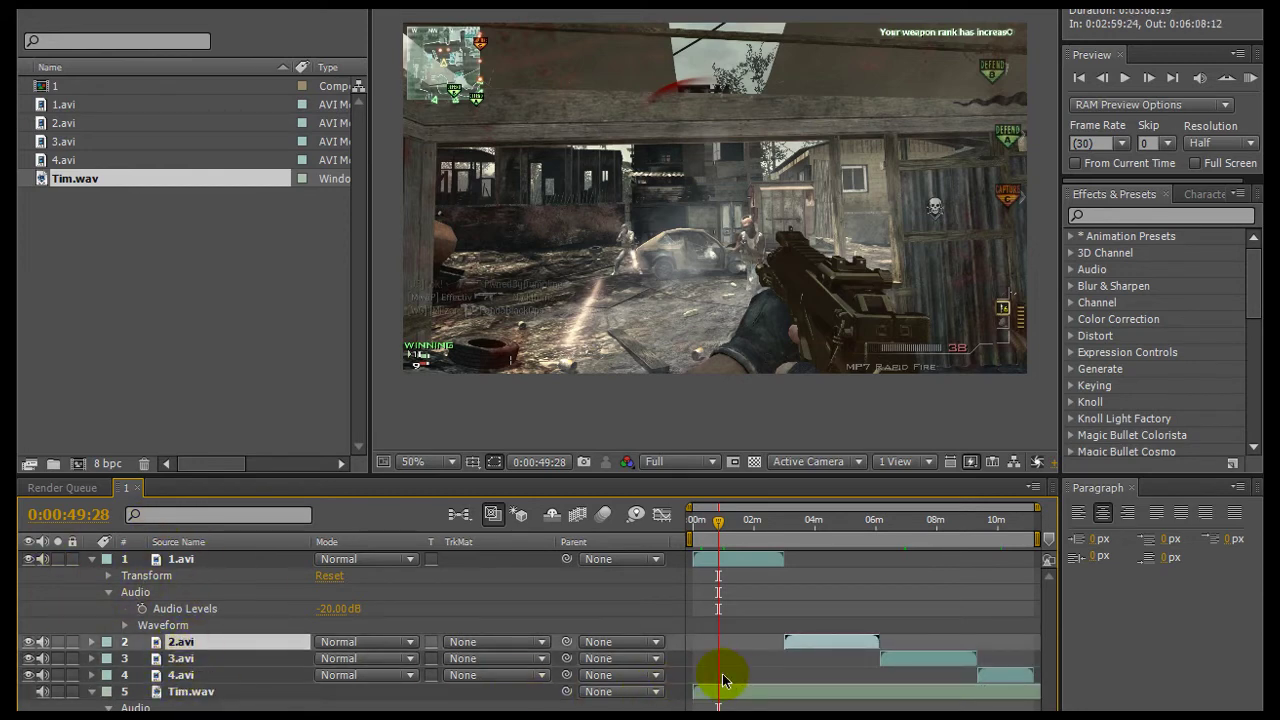
{"action": "key", "text": "Return"}
{"action": "left_click", "coordinate": [734, 691]}
{"action": "key", "text": "Return"}
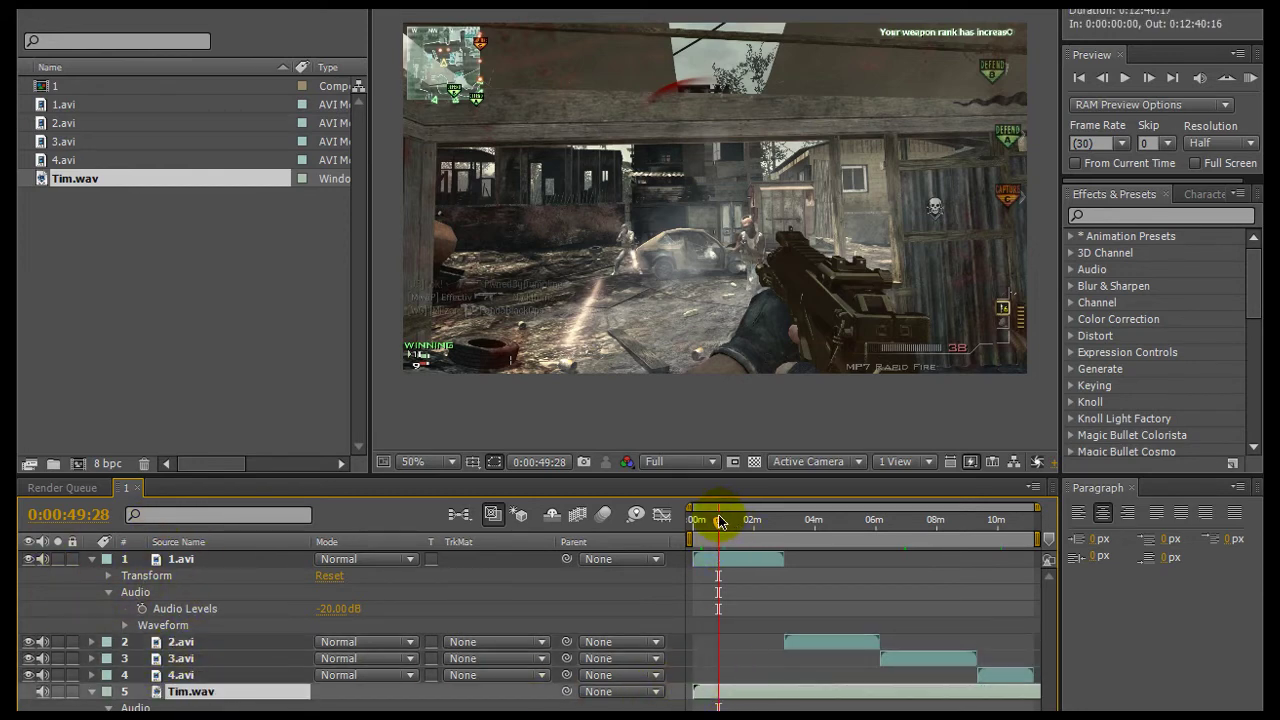
{"action": "left_click_drag", "start_coordinate": [720, 521], "coordinate": [822, 526]}
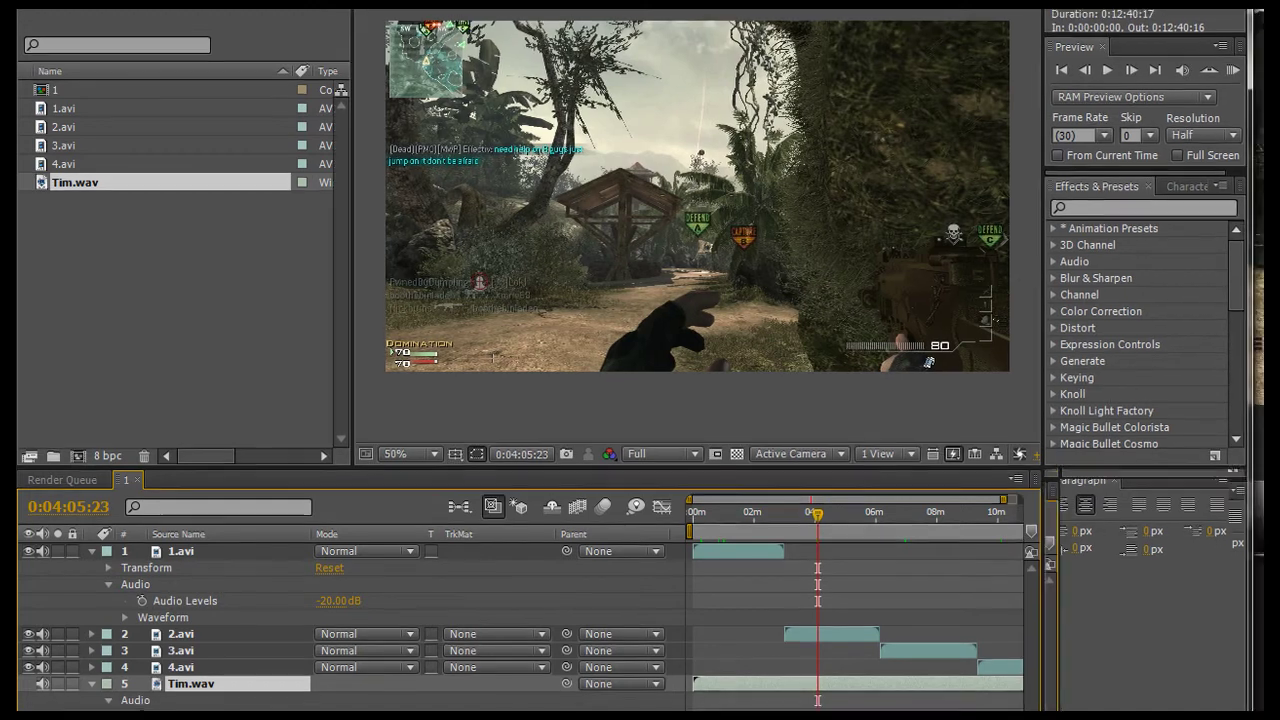
Add comp 1 to the render queue, keeping the default render settings
{"action": "left_click", "coordinate": [105, 3]}
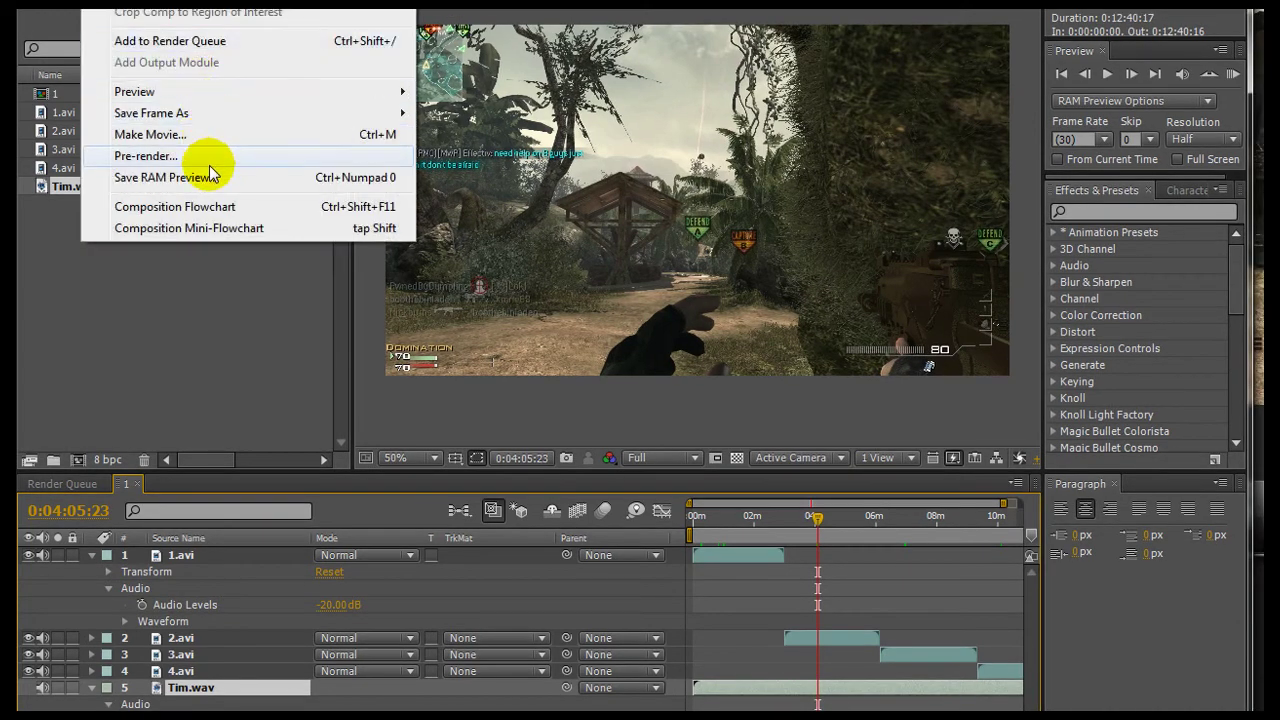
{"action": "left_click", "coordinate": [180, 44]}
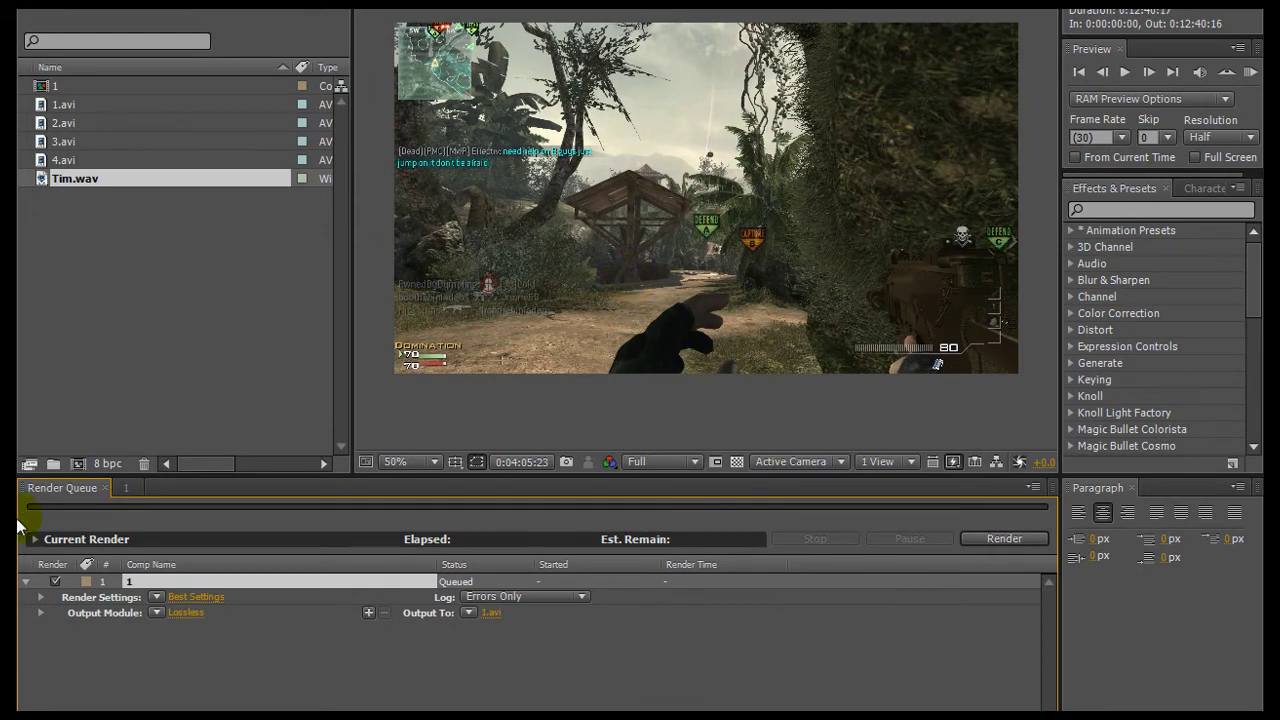
{"action": "left_click", "coordinate": [192, 596]}
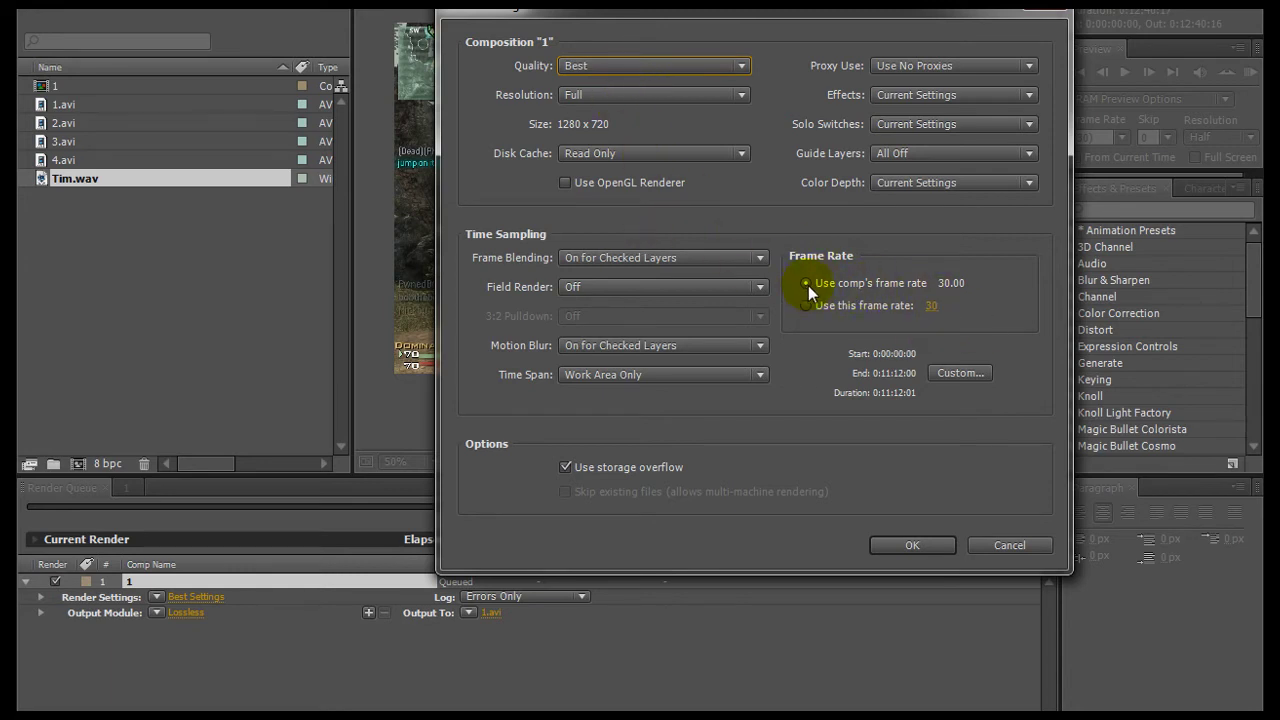
{"action": "left_click", "coordinate": [910, 545]}
Set the output module format to Windows Media with audio output enabled
{"action": "left_click", "coordinate": [184, 612]}
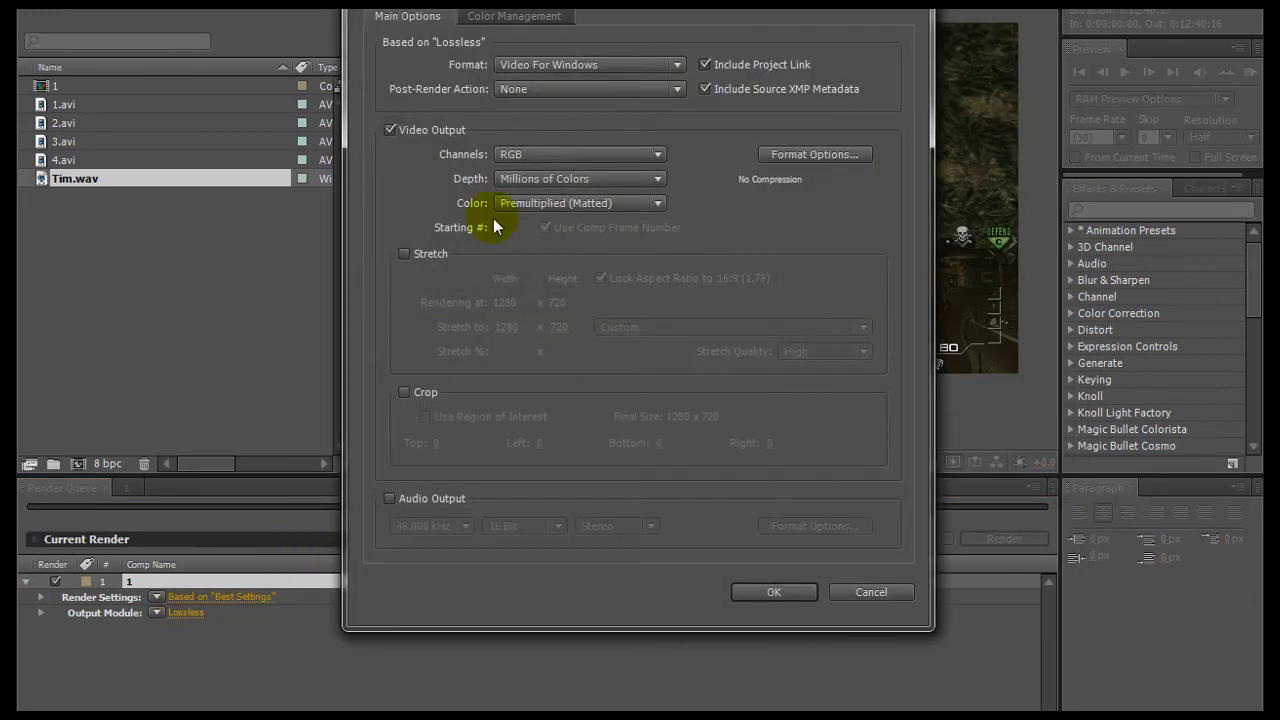
{"action": "left_click", "coordinate": [537, 68]}
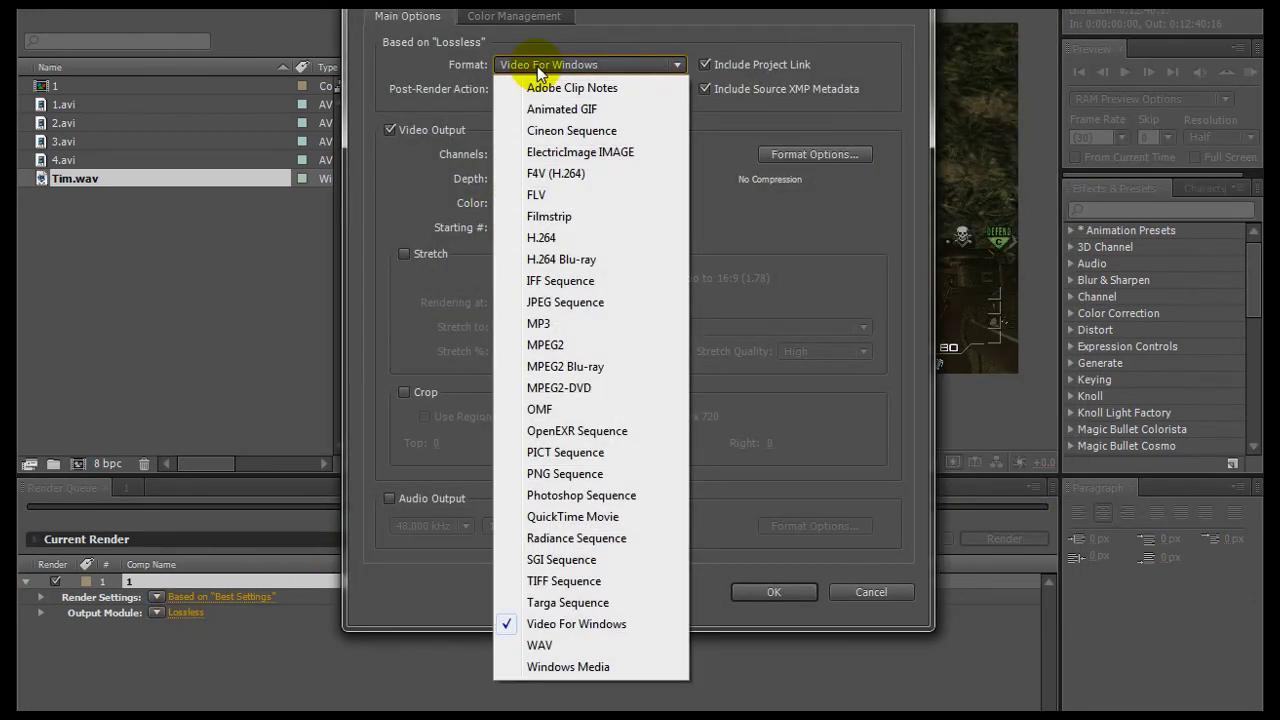
{"action": "left_click", "coordinate": [597, 667]}
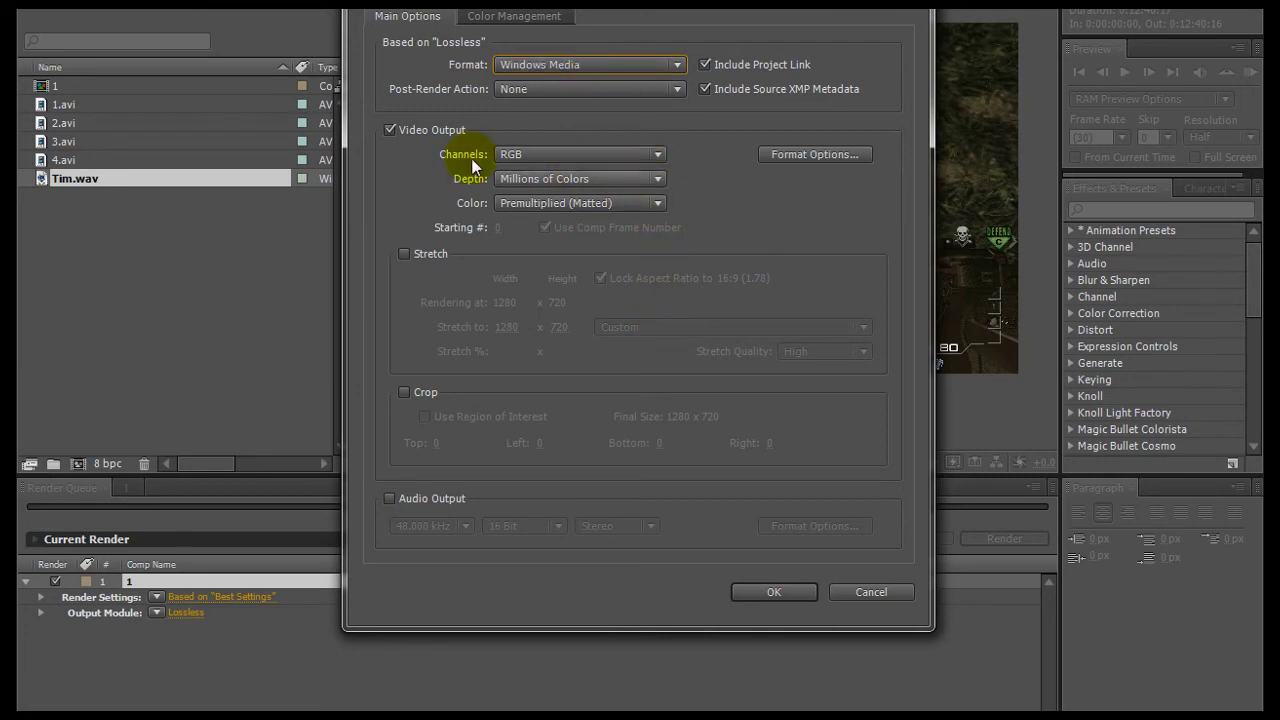
{"action": "left_click", "coordinate": [391, 499]}
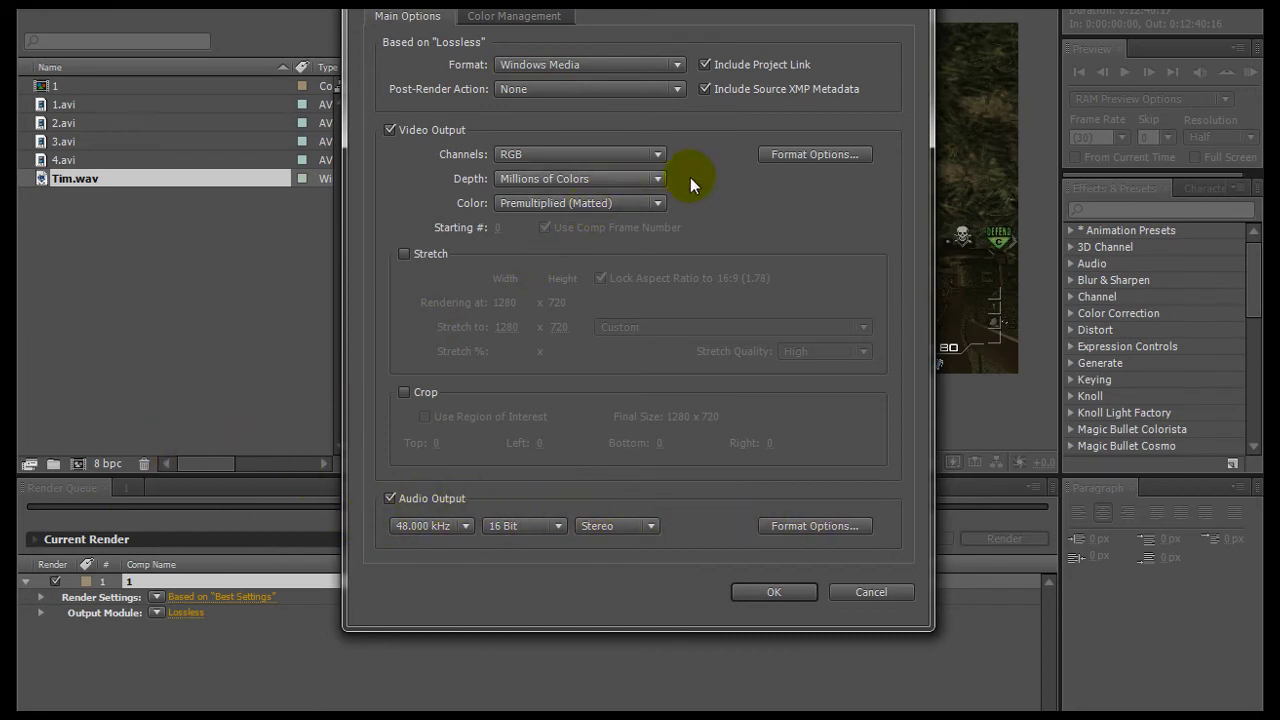
{"action": "left_click", "coordinate": [792, 158]}
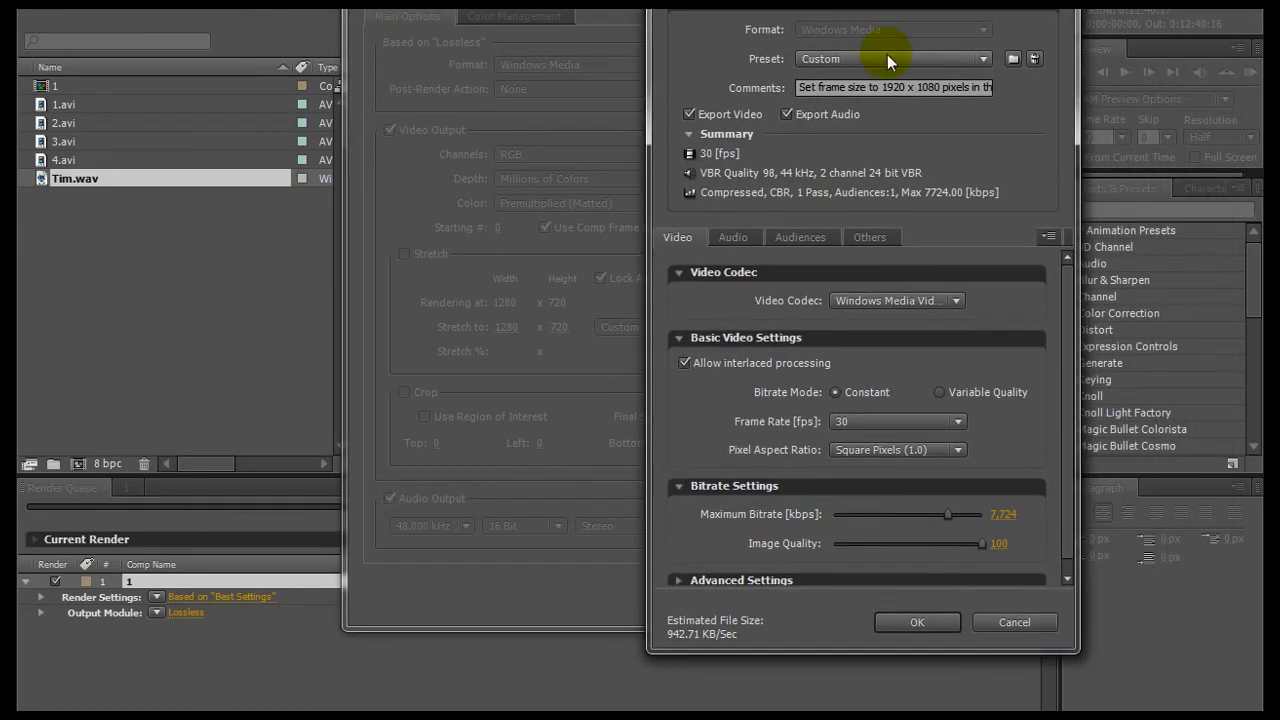
Apply HDTV 720p 30 preset, then set image quality 100, 10,000 kbps bitrate, 30 fps
{"action": "left_click", "coordinate": [887, 56]}
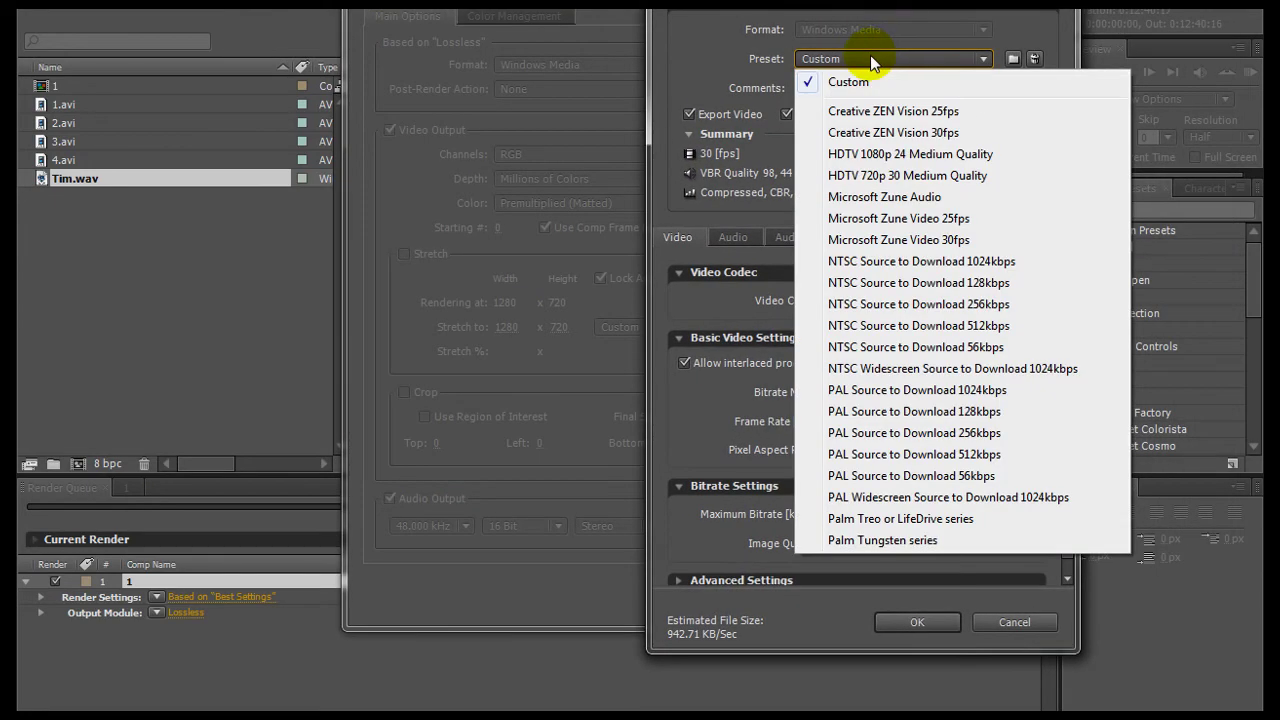
{"action": "left_click", "coordinate": [914, 177]}
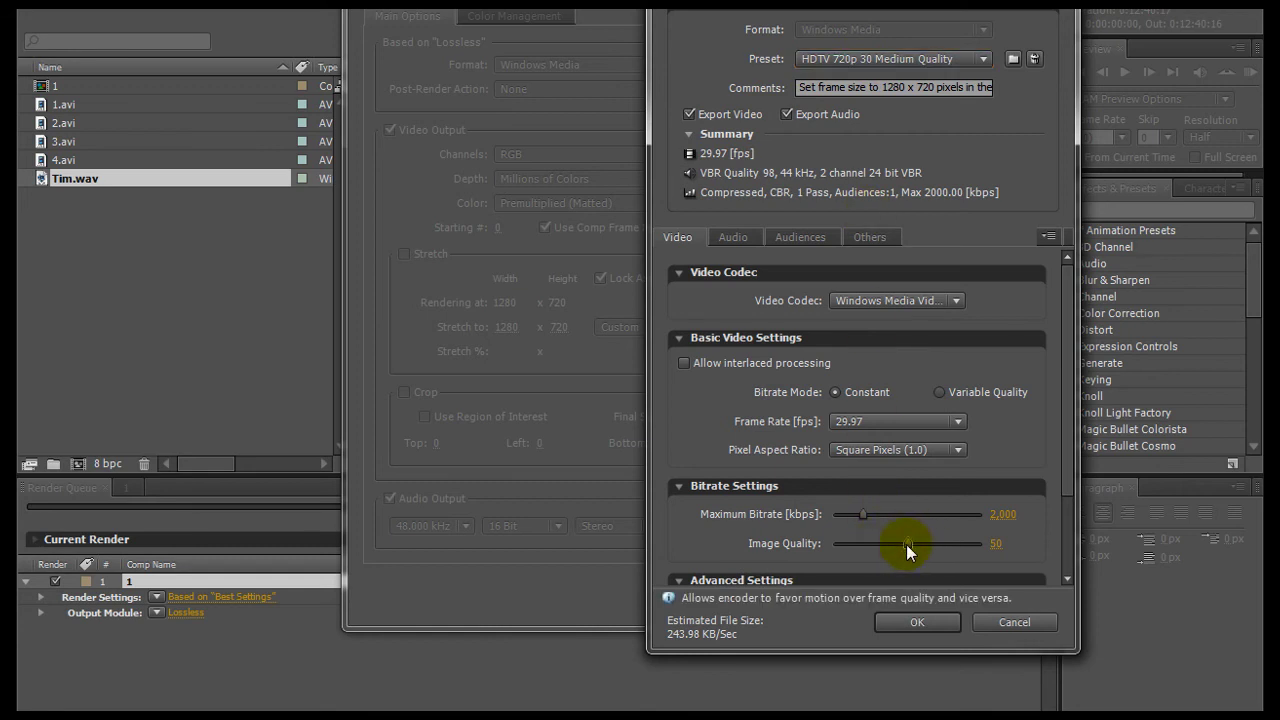
{"action": "left_click_drag", "start_coordinate": [906, 544], "coordinate": [984, 543]}
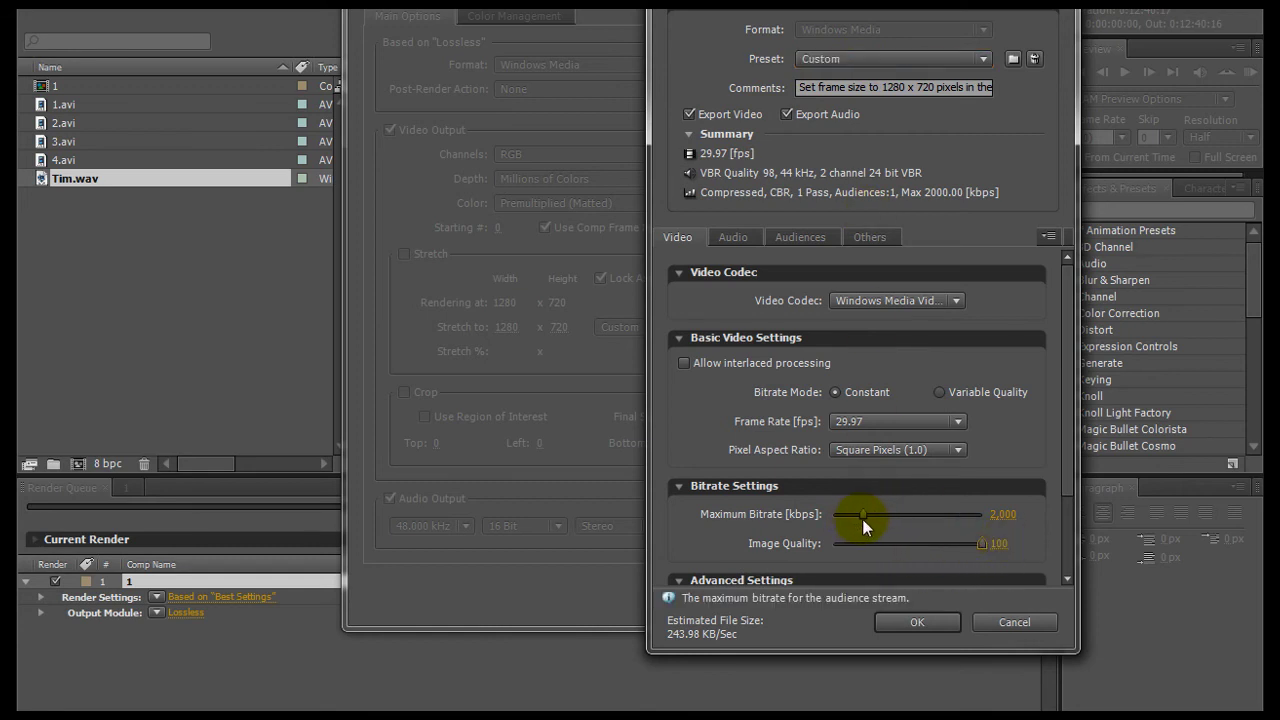
{"action": "left_click_drag", "start_coordinate": [862, 516], "coordinate": [988, 490]}
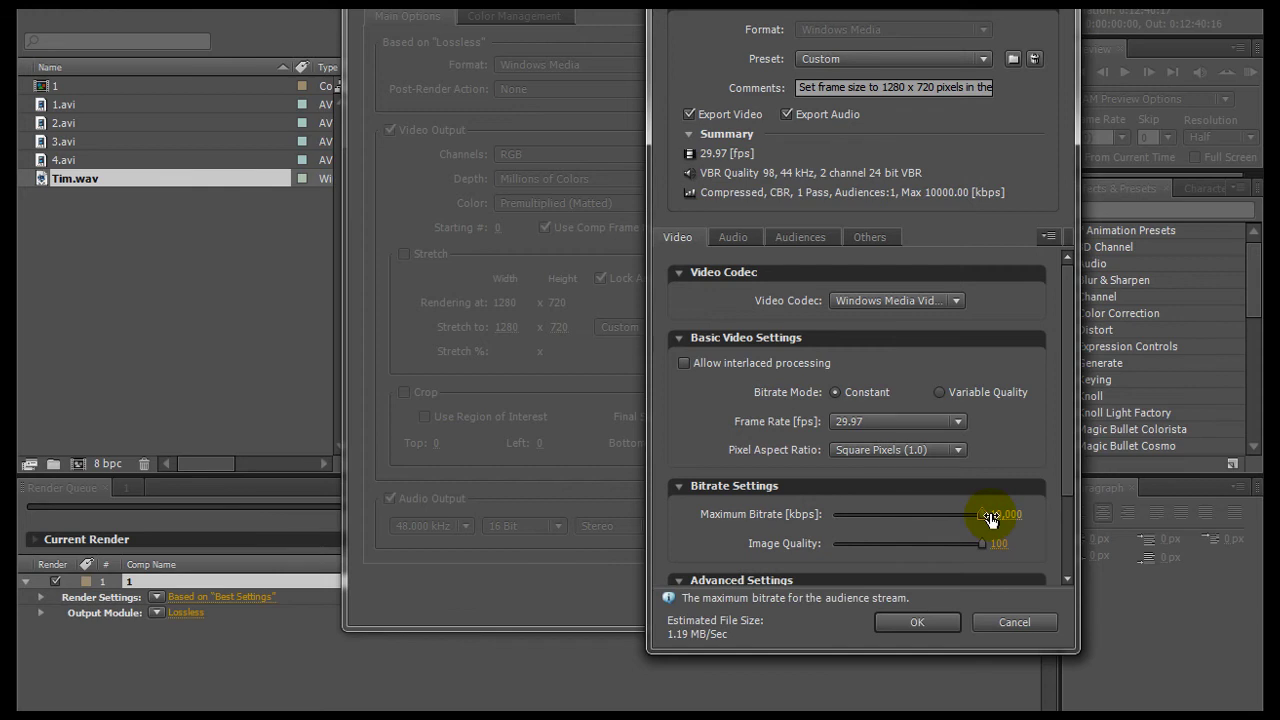
{"action": "scroll", "coordinate": [910, 480], "scroll_direction": "down", "scroll_amount": 1}
{"action": "left_click", "coordinate": [898, 387]}
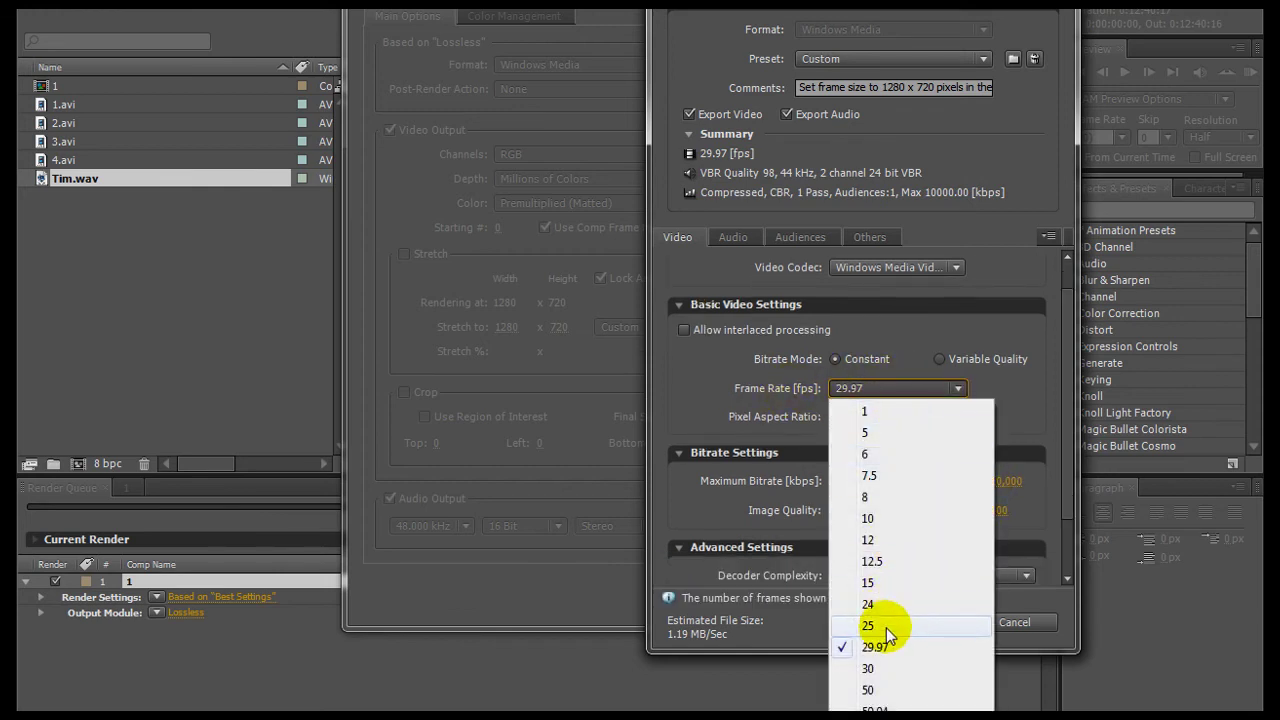
{"action": "left_click", "coordinate": [885, 668]}
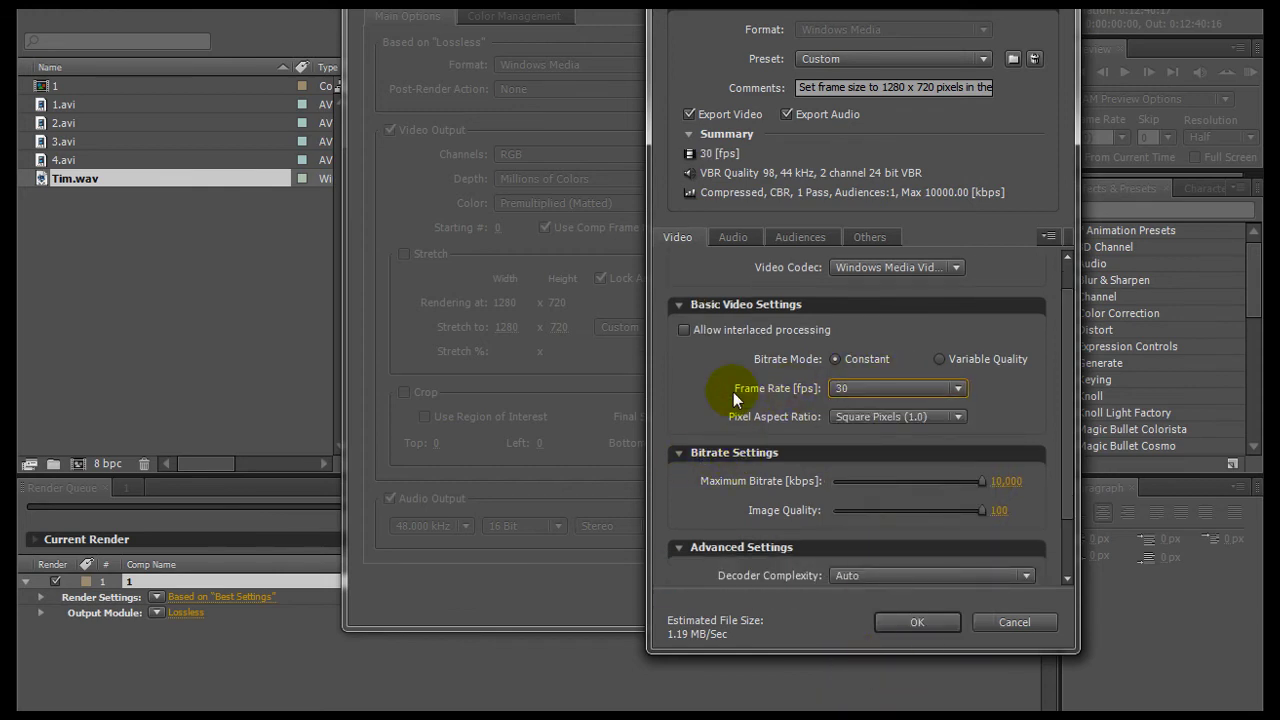
Review the audio, FTP/log and audiences settings, then accept the Windows Media options
{"action": "left_click", "coordinate": [738, 237]}
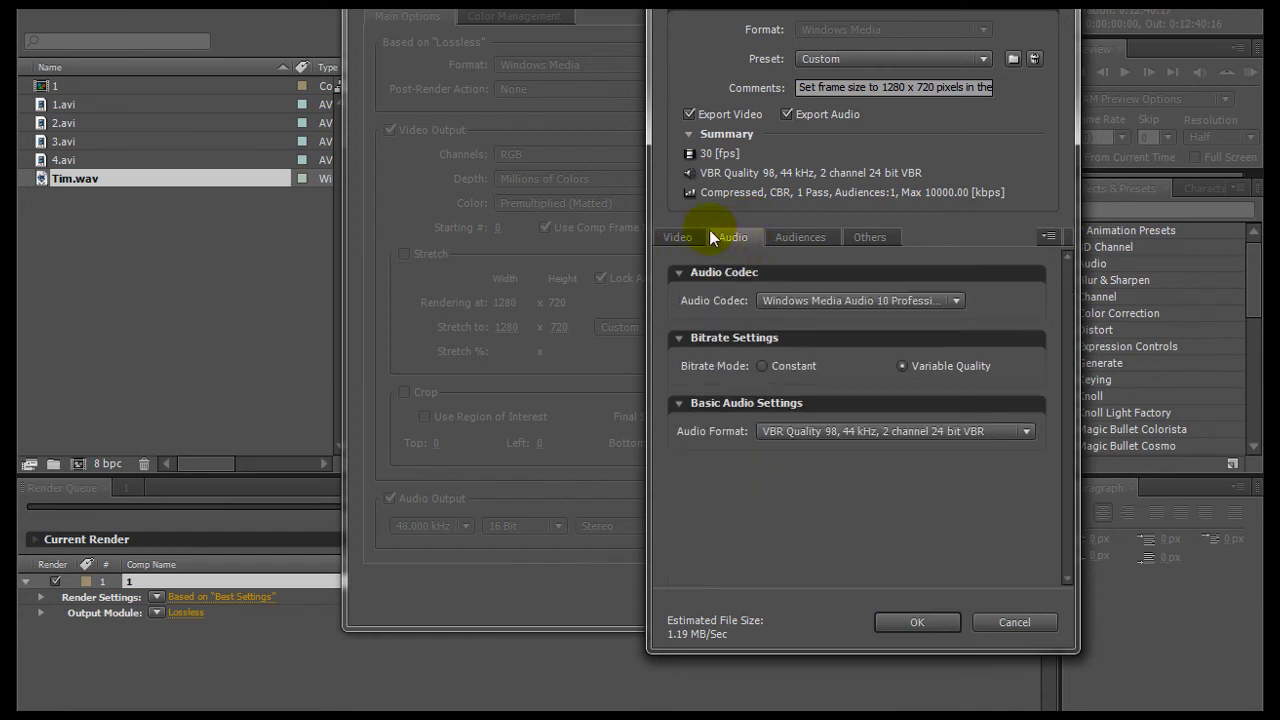
{"action": "left_click", "coordinate": [872, 238]}
{"action": "left_click", "coordinate": [785, 238]}
{"action": "left_click", "coordinate": [751, 235]}
{"action": "left_click", "coordinate": [681, 233]}
{"action": "scroll", "coordinate": [780, 310], "scroll_direction": "down", "scroll_amount": 2}
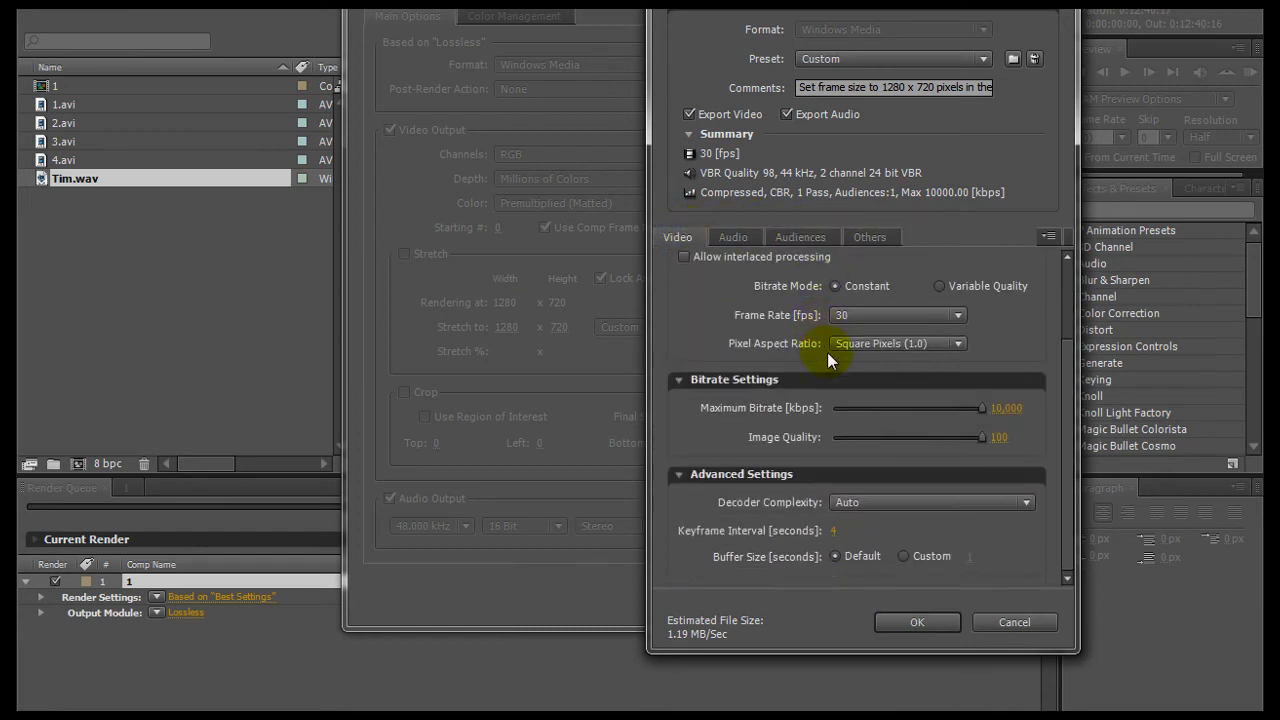
{"action": "scroll", "coordinate": [866, 527], "scroll_direction": "up", "scroll_amount": 3}
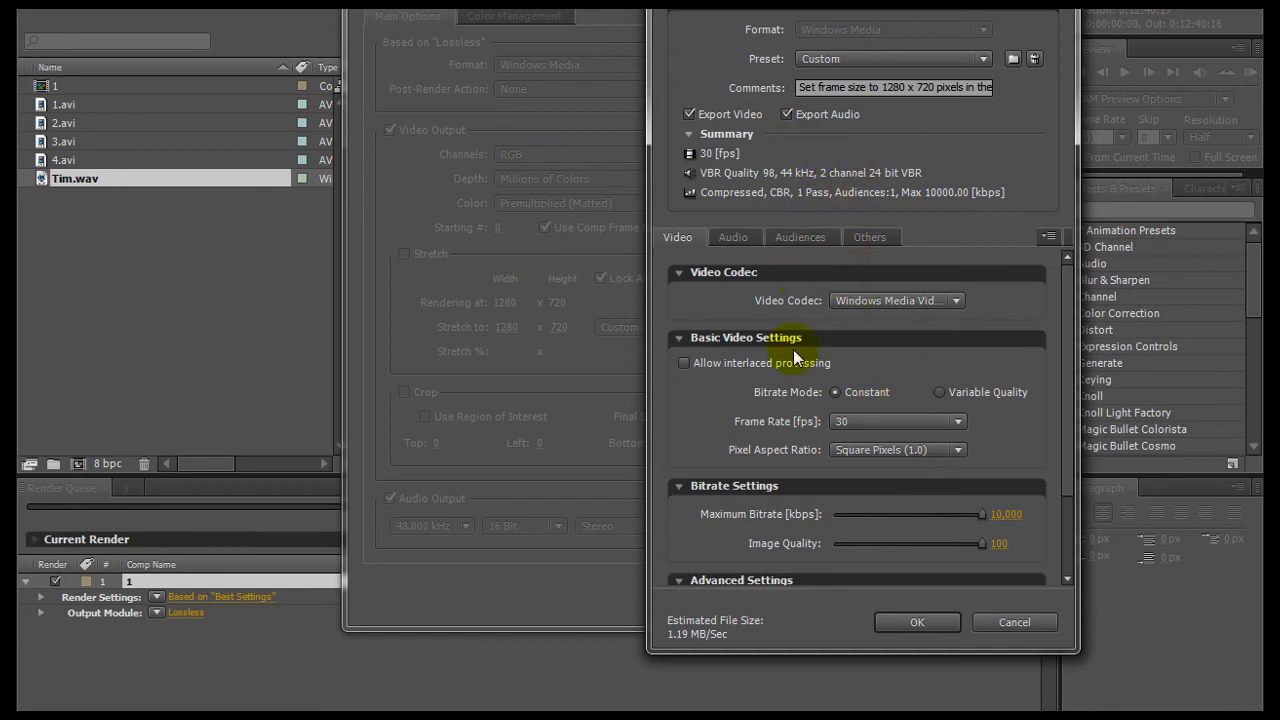
{"action": "left_click", "coordinate": [915, 625]}
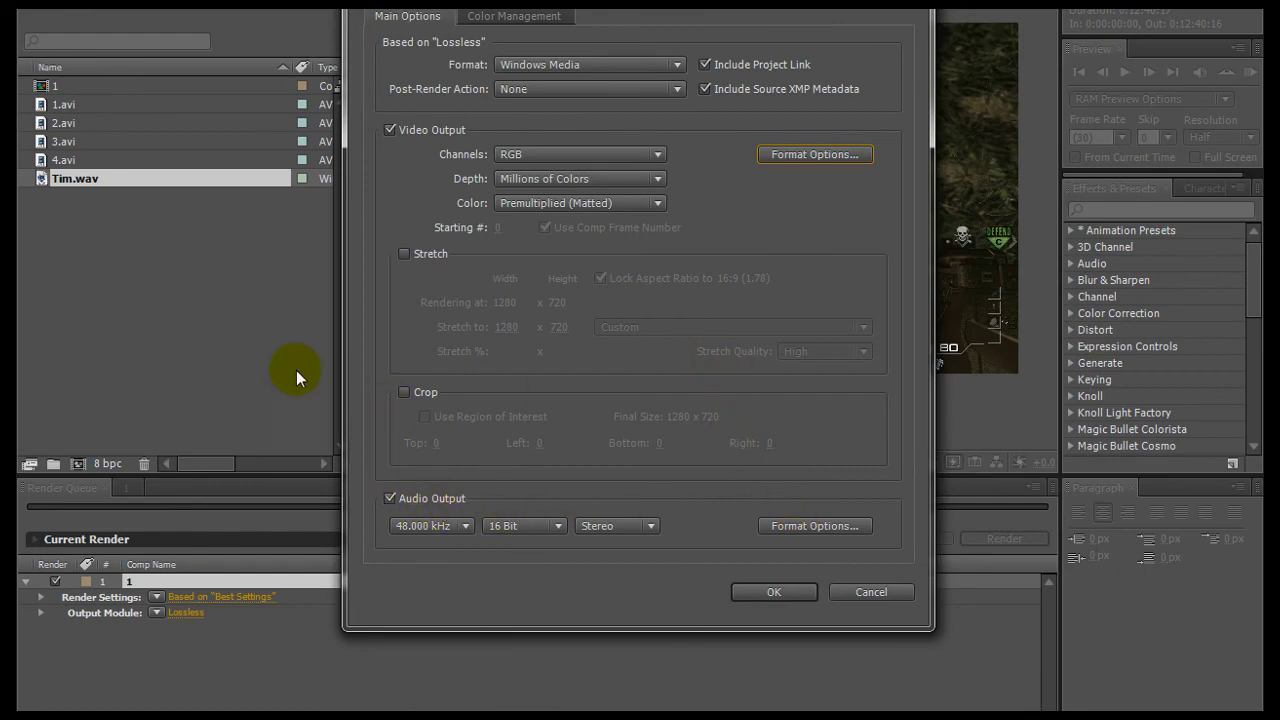
Confirm the output module and check the 1.wmv destination without changing it
{"action": "left_click", "coordinate": [787, 590]}
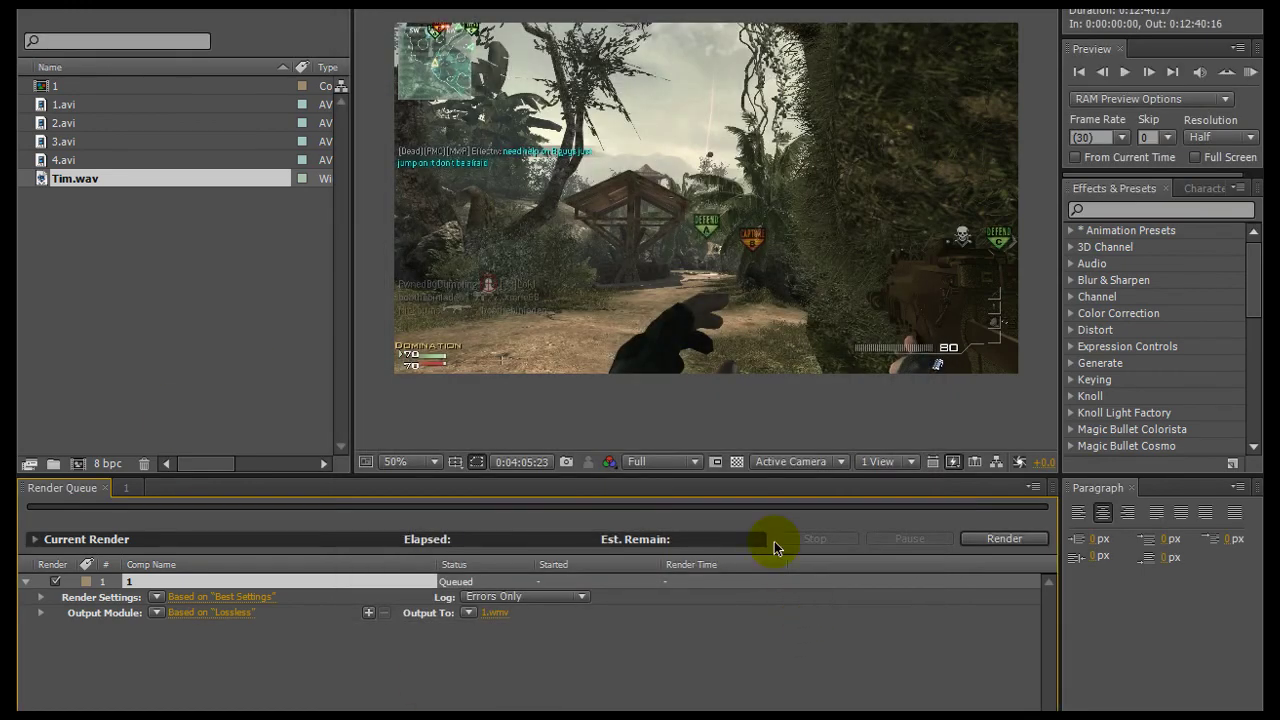
{"action": "left_click", "coordinate": [500, 613]}
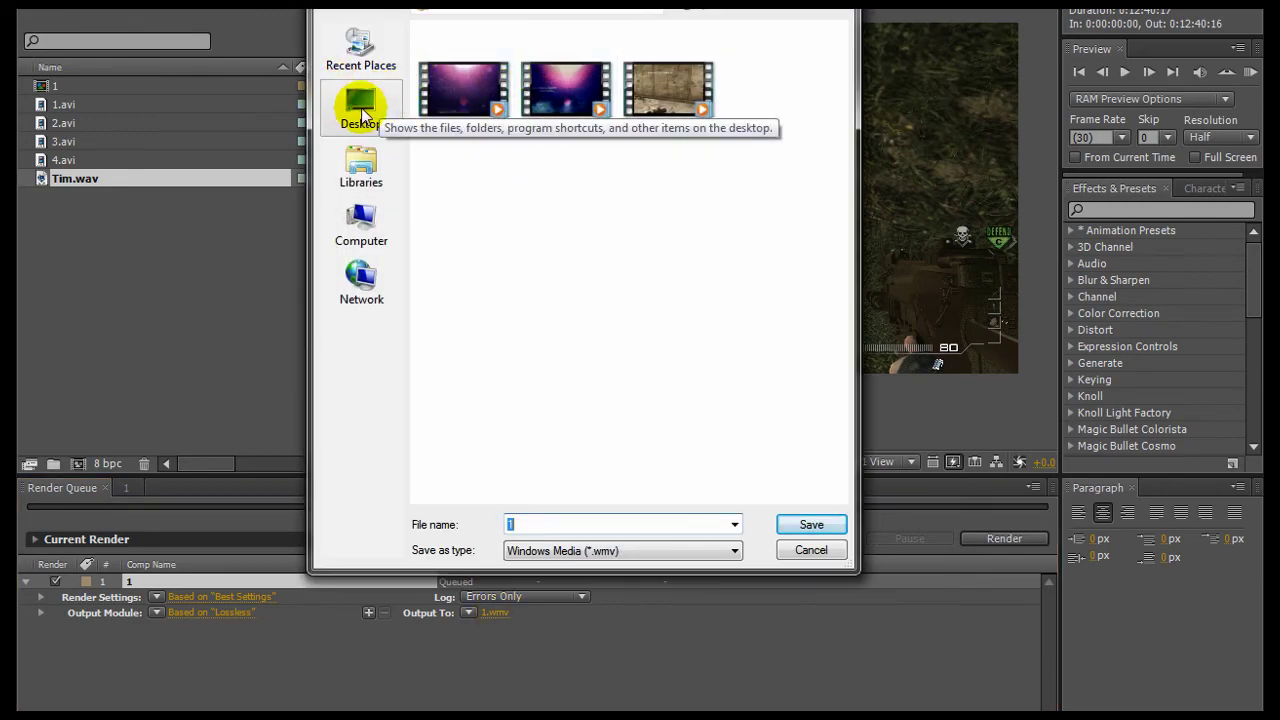
{"action": "left_click", "coordinate": [800, 551]}
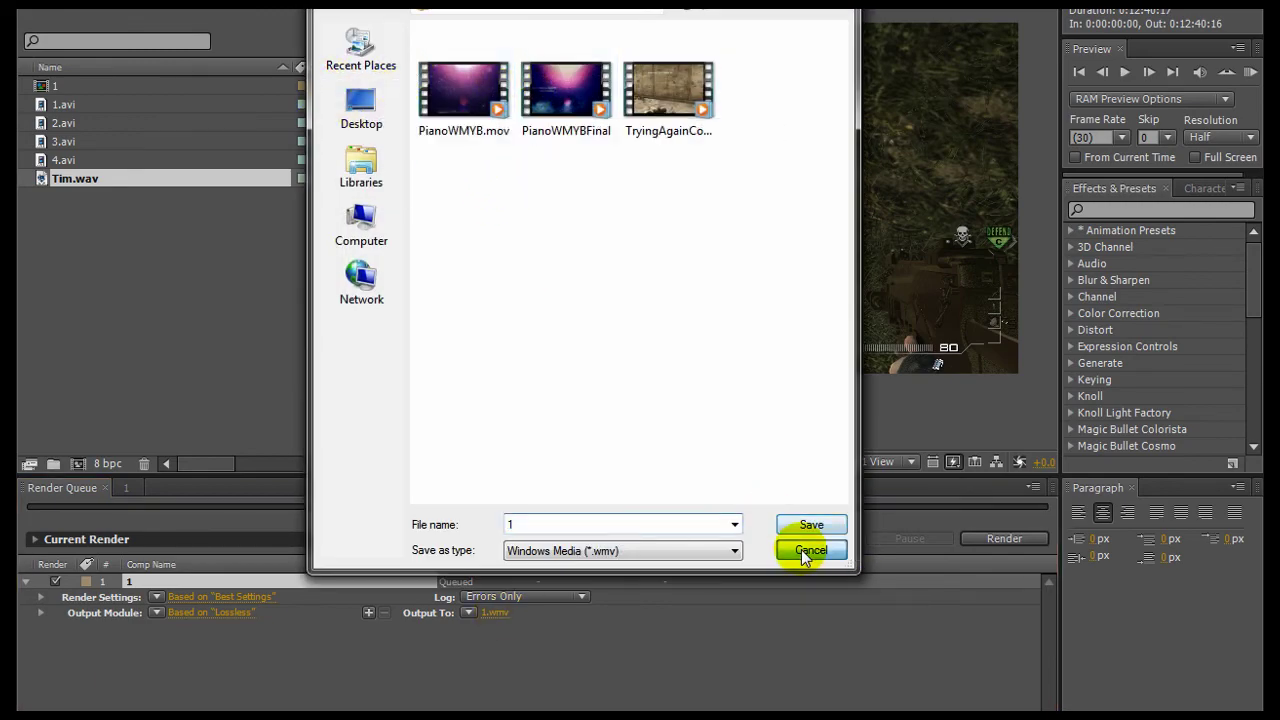